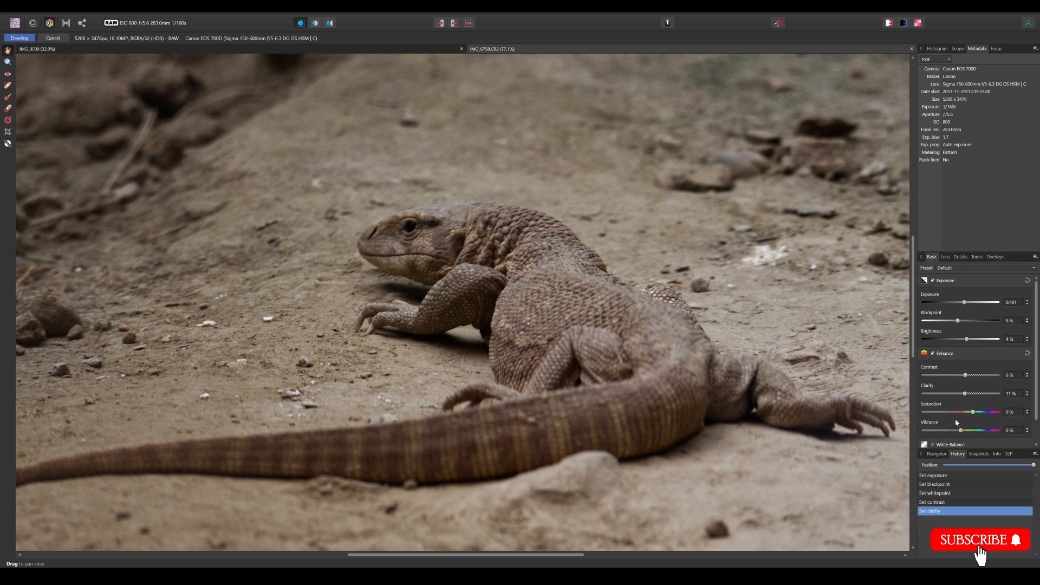
- Set saturation to 5% and vibrance to 15%, then compare in the split before/after view with the divider near the photo's right edge
left_click_drag(973, 412, 973, 432)
scroll(557, 407, "down", 2)
left_click_drag(592, 429, 563, 393)
left_click(315, 23)
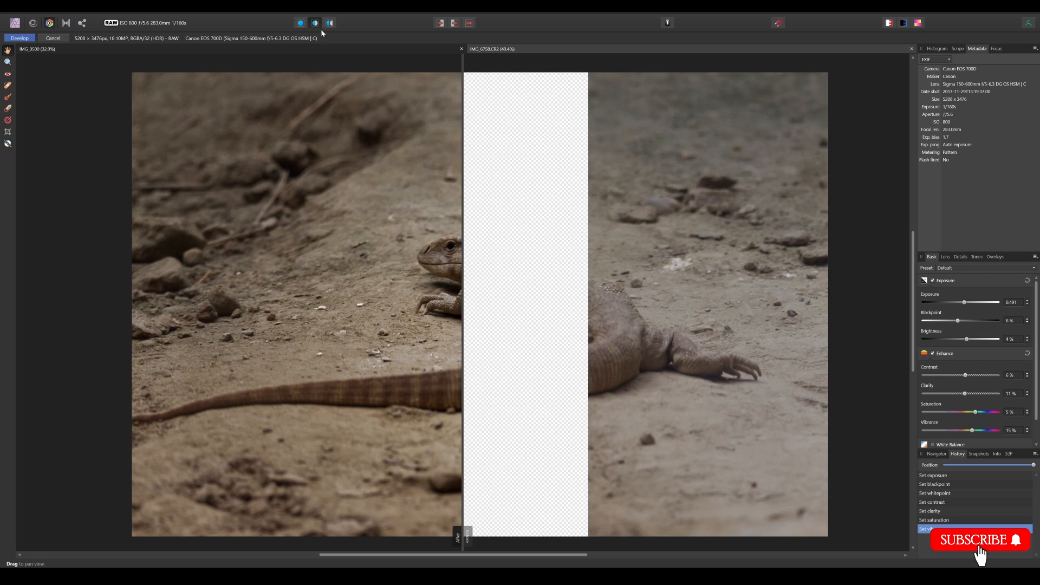
left_click_drag(464, 322, 803, 374)
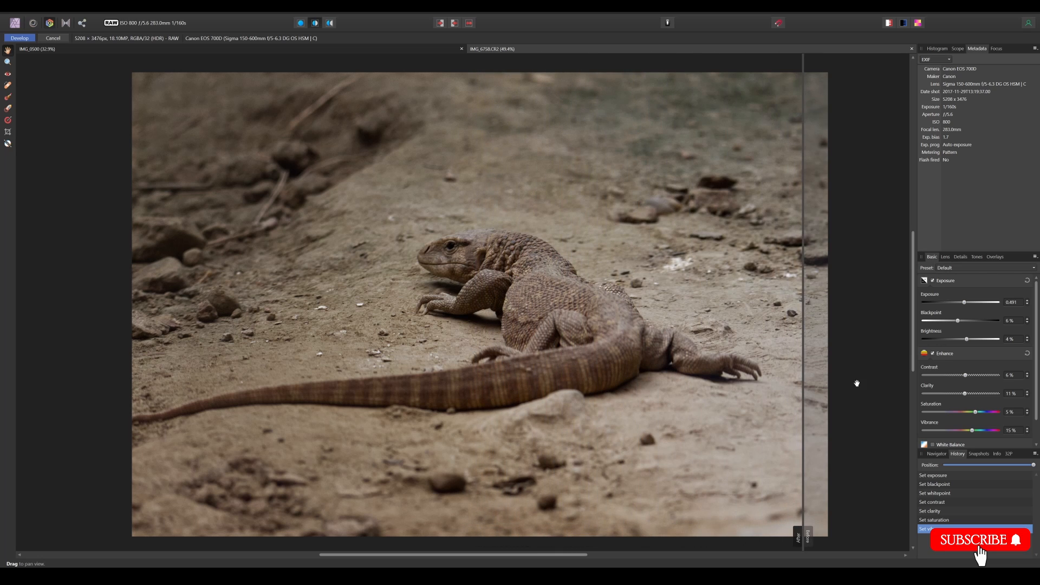
- Set noise reduction to 100% colors, 16% luminance and 100% luminance details
left_click(961, 258)
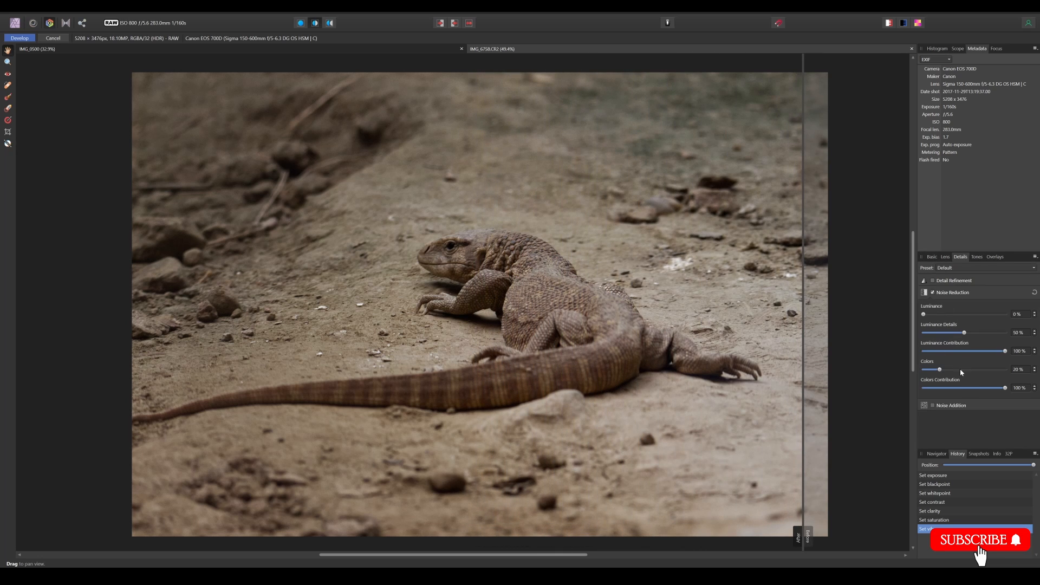
left_click_drag(942, 372, 1005, 369)
scroll(493, 304, "up", 5)
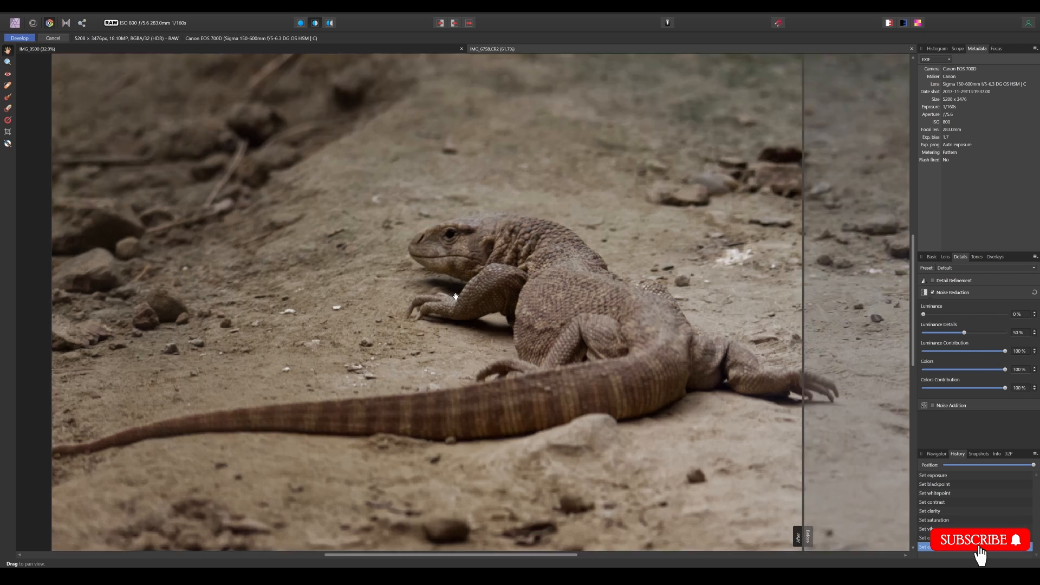
scroll(556, 311, "down", 2)
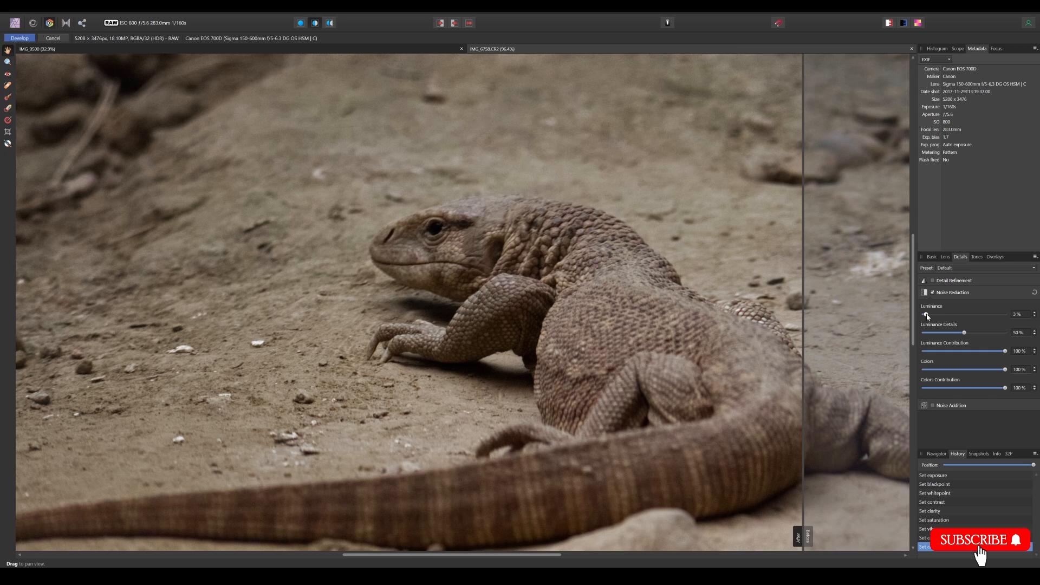
left_click_drag(923, 315, 1005, 332)
mouse_move(940, 315)
left_mouse_down()
mouse_move(920, 314)
mouse_move(936, 318)
left_mouse_up()
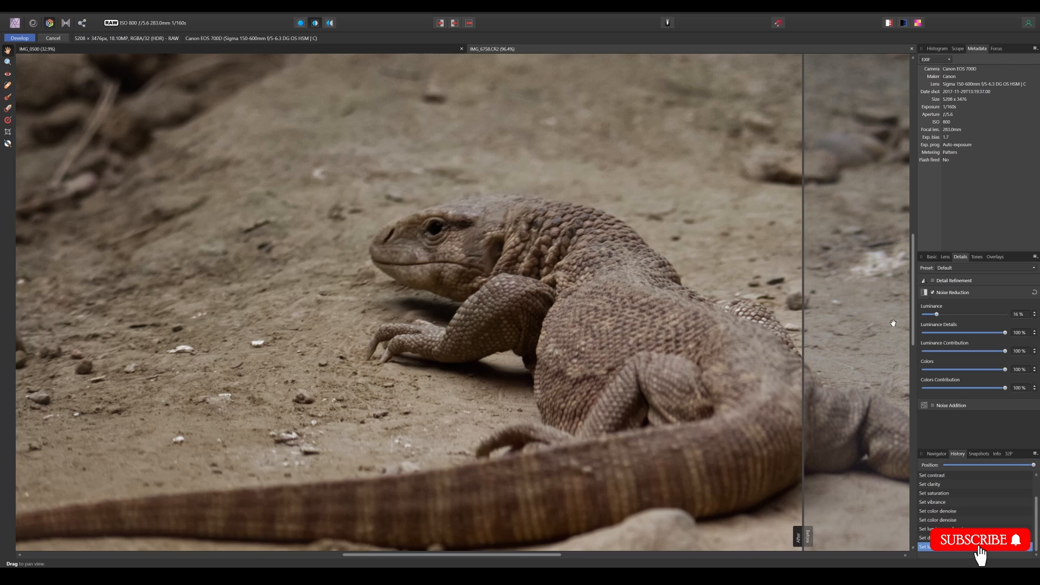
- Enable detail refinement with a radius of 100% and an amount of 44%
left_click(932, 280)
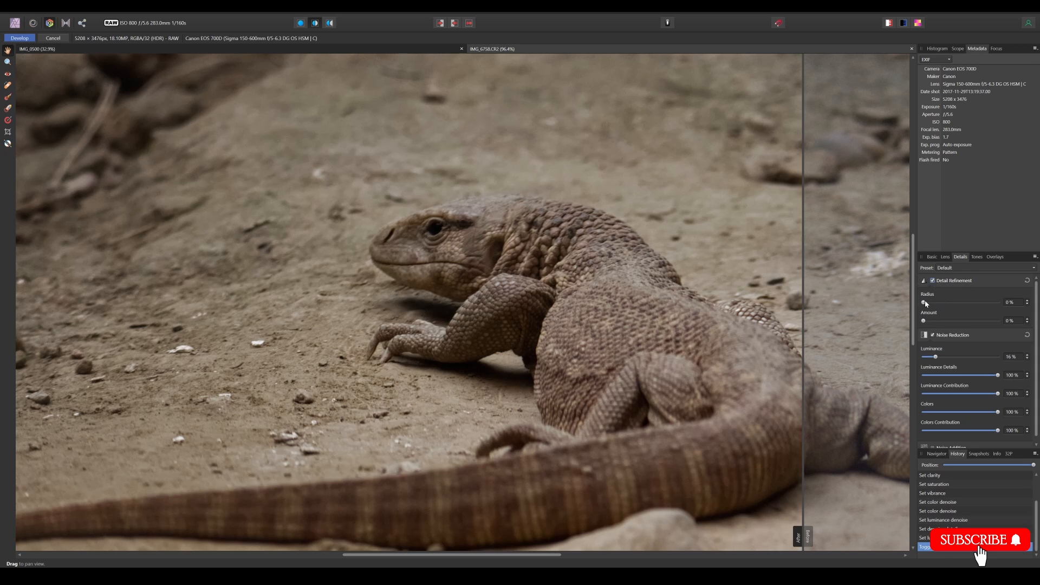
left_click_drag(923, 302, 1002, 305)
mouse_move(924, 321)
left_mouse_down()
mouse_move(942, 323)
mouse_move(921, 322)
left_mouse_up()
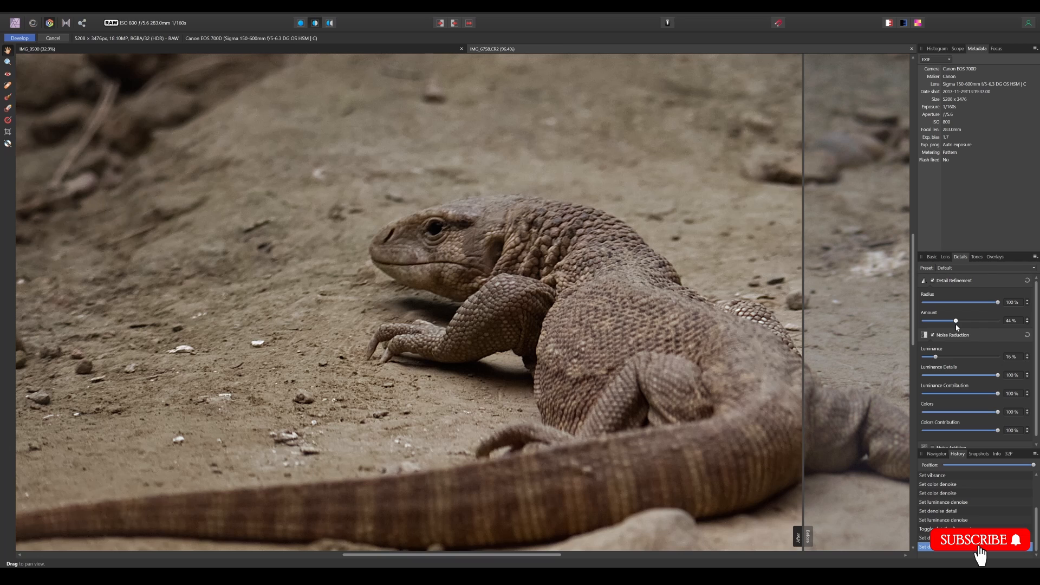
mouse_move(956, 325)
left_mouse_down()
mouse_move(929, 328)
mouse_move(956, 334)
left_mouse_up()
scroll(509, 369, "down", 3)
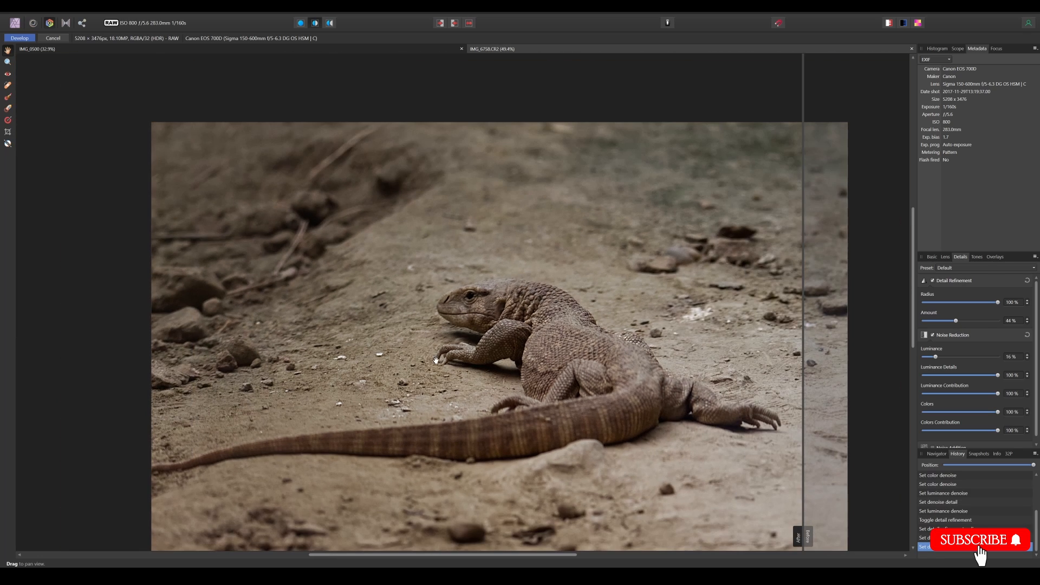
- Move the before/after divider over the lizard's hind leg, and set luminance noise reduction to 25% and detail refinement amount to 45%
left_click_drag(803, 280, 710, 312)
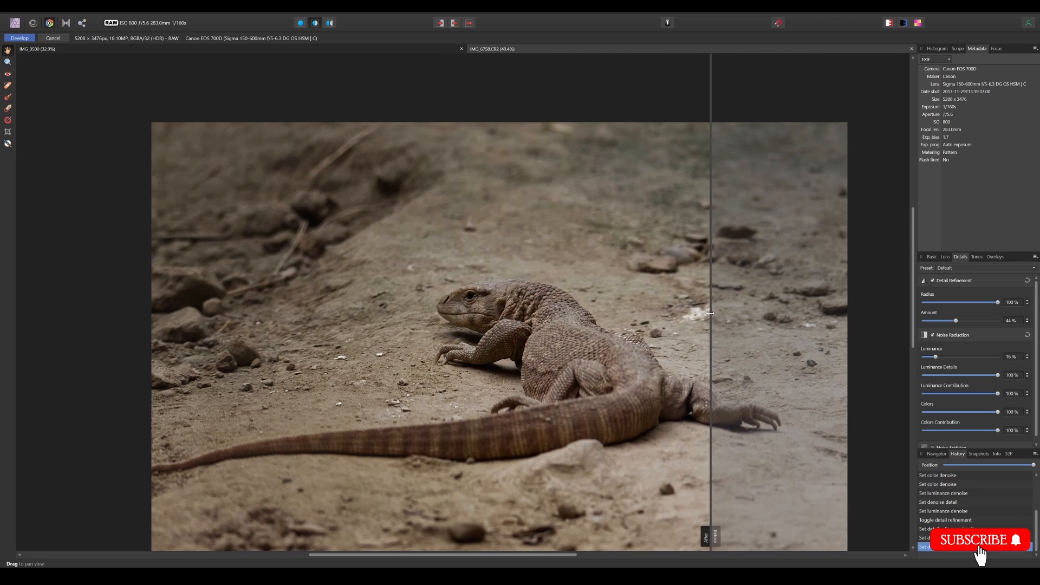
scroll(522, 297, "up", 2)
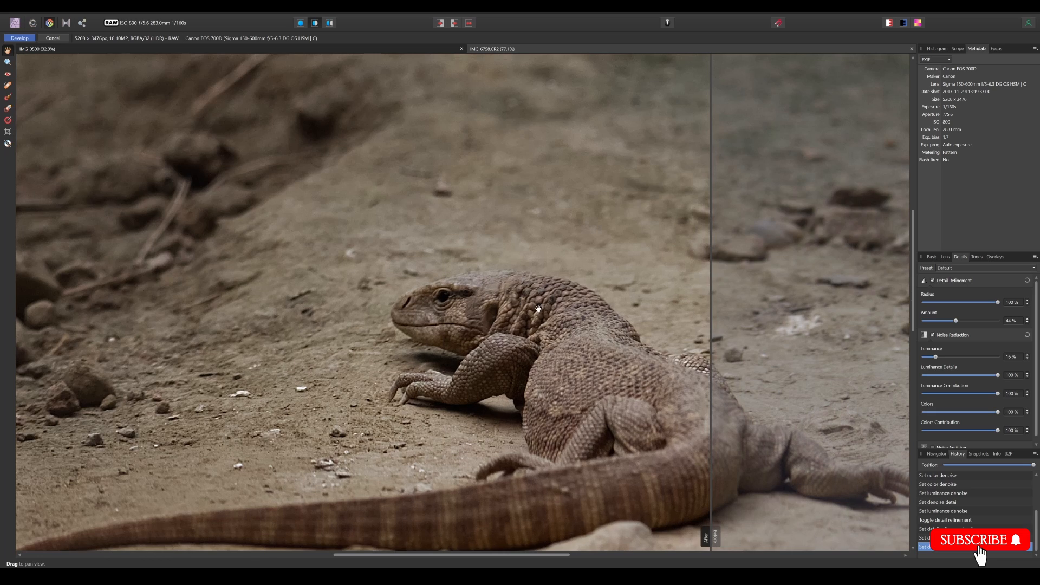
left_click_drag(956, 321, 957, 322)
left_click_drag(936, 358, 943, 358)
left_click_drag(957, 320, 956, 321)
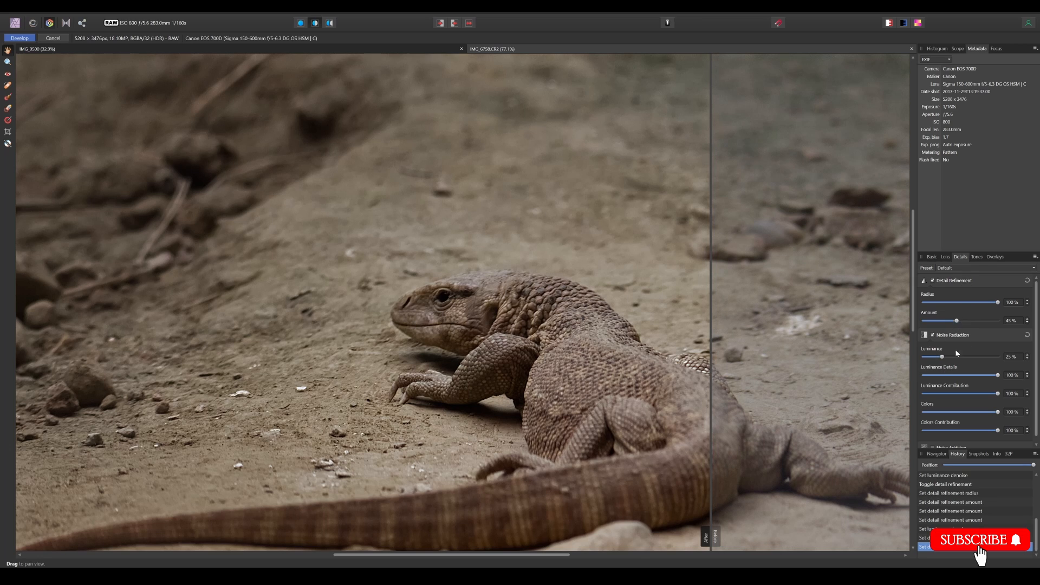
- Set contrast to 5%, brightness to 6%, exposure to 0.527 and blackpoint to 5%, and shift the before/after divider slightly to compare
left_click(932, 256)
left_click_drag(969, 375, 971, 340)
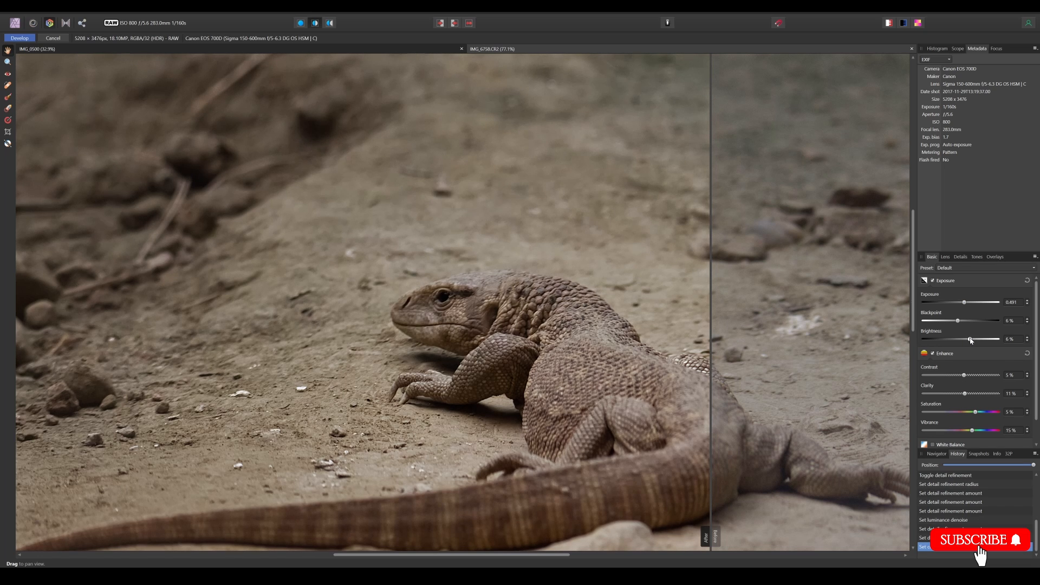
left_click_drag(965, 304, 965, 305)
left_click_drag(958, 320, 956, 321)
scroll(512, 368, "down", 3)
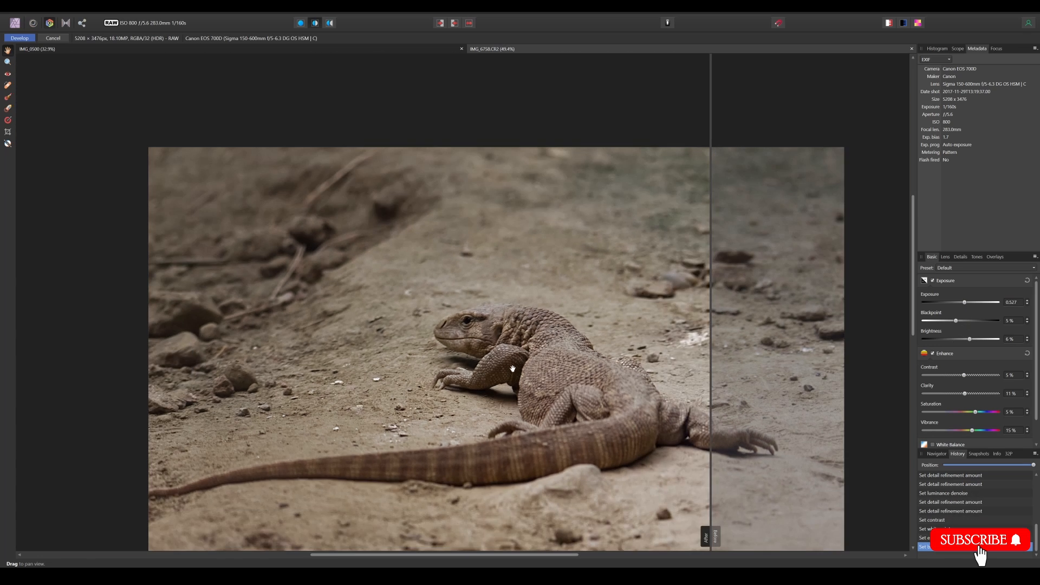
mouse_move(710, 347)
left_mouse_down()
mouse_move(441, 346)
mouse_move(728, 350)
left_mouse_up()
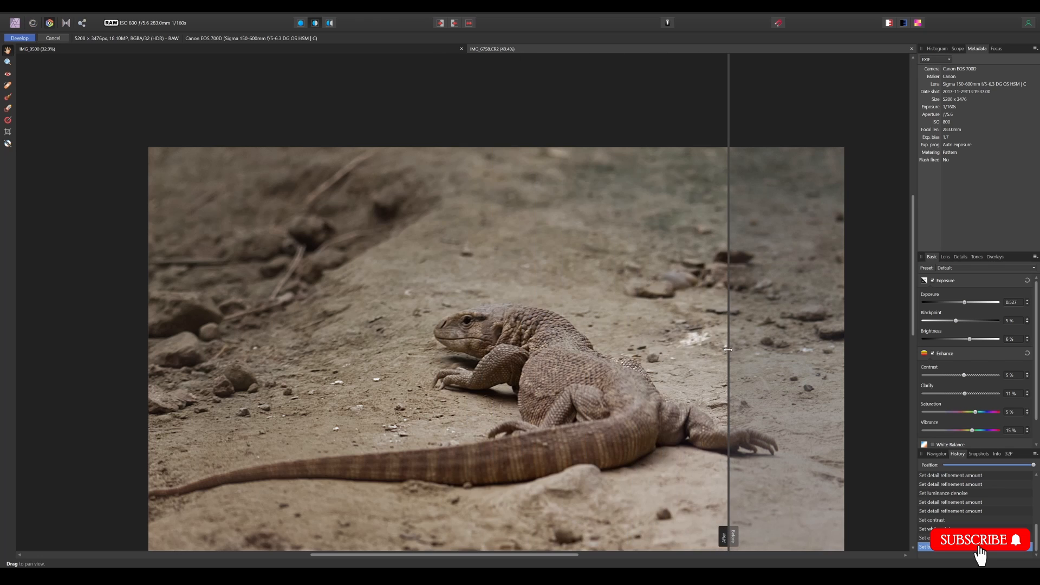
- Set contrast to 10%, brightness to 5%, blackpoint to 8% and exposure to 0.491
scroll(515, 340, "up", 1)
left_click_drag(964, 376, 969, 375)
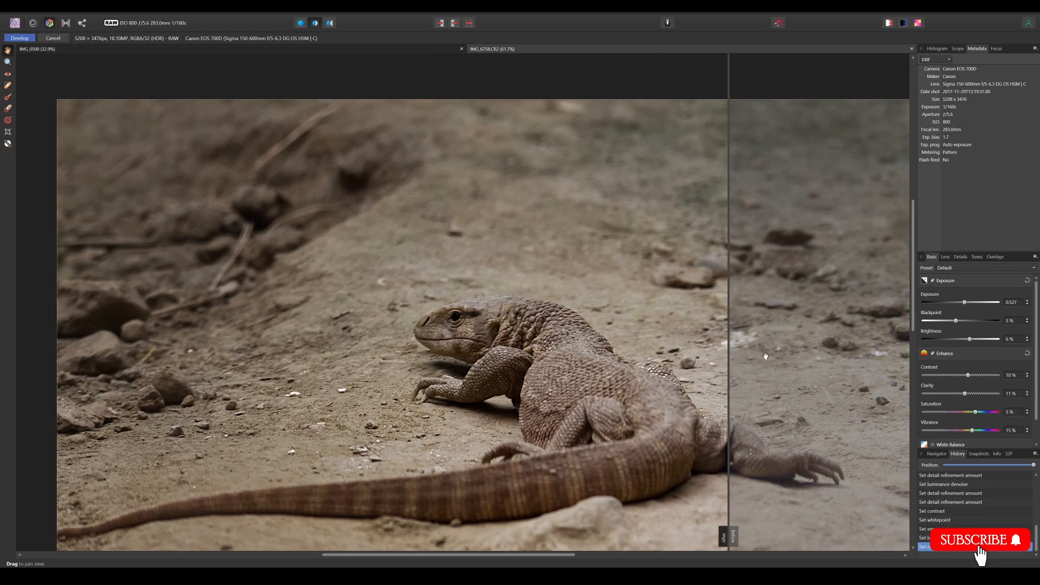
scroll(764, 356, "down", 2)
left_click_drag(970, 339, 1010, 305)
- Enable curves, raise a highlight point and a shadow point slightly above the diagonal, and toggle the curve to compare its effect
left_click(960, 256)
left_click(932, 280)
left_click(976, 257)
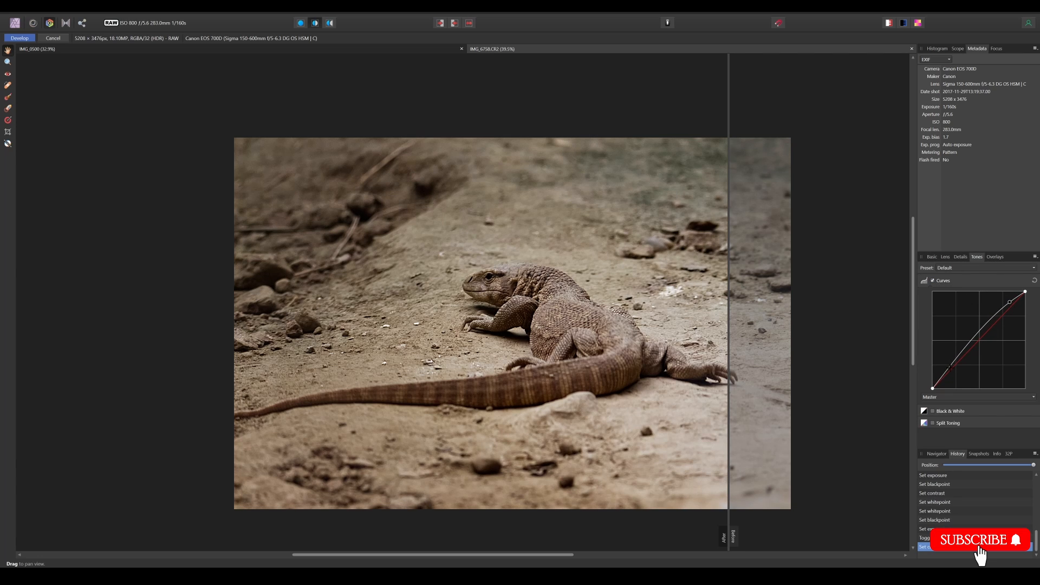
left_click_drag(947, 371, 947, 366)
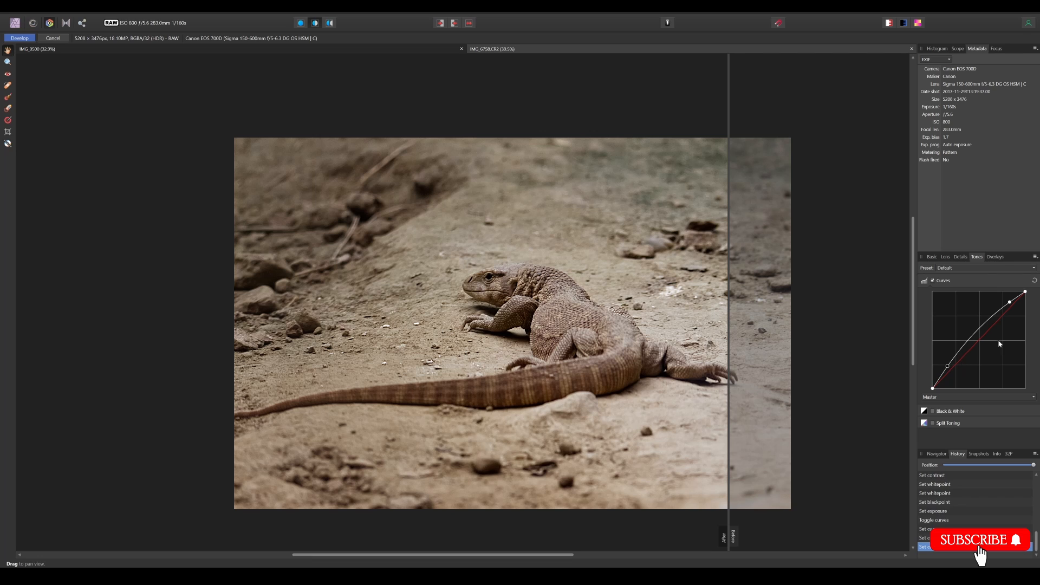
left_click_drag(1011, 304, 1006, 307)
left_click_drag(947, 366, 949, 368)
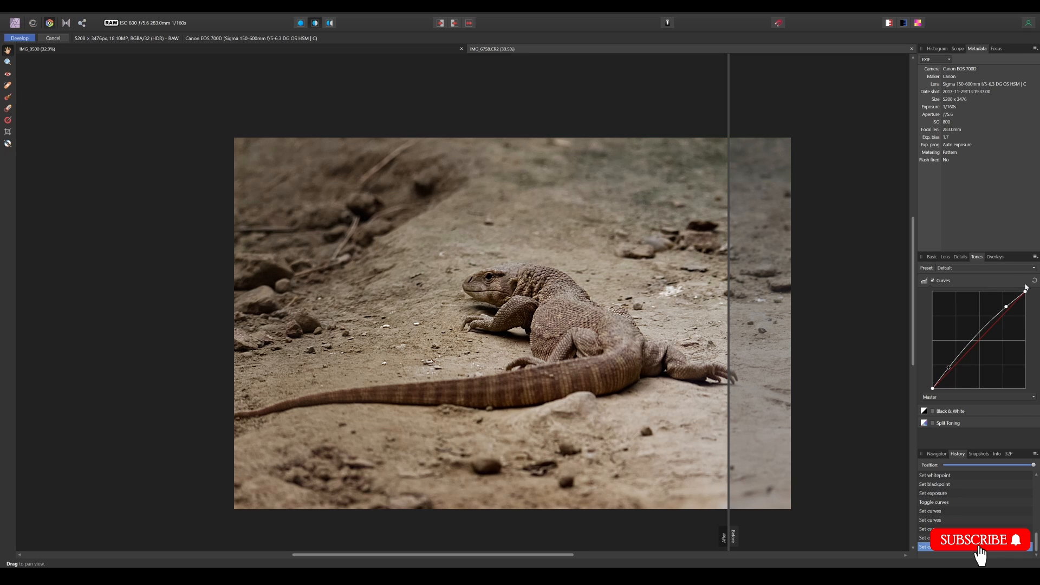
left_click(932, 281)
left_click(933, 281)
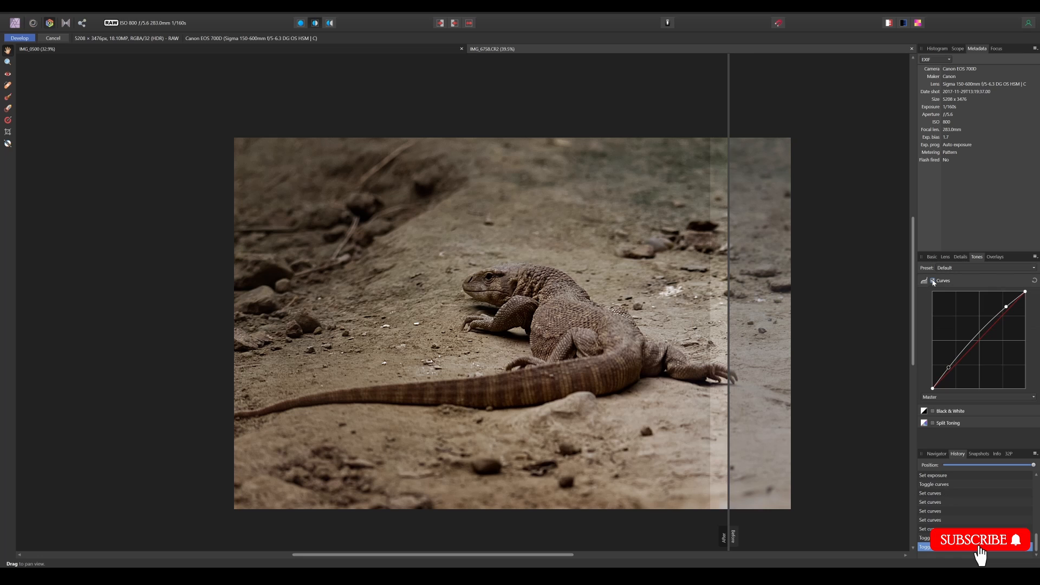
- Set vibrance to 17%, saturation to 3%, exposure to 0.855, blackpoint to 9% and brightness to 3%
left_click(966, 257)
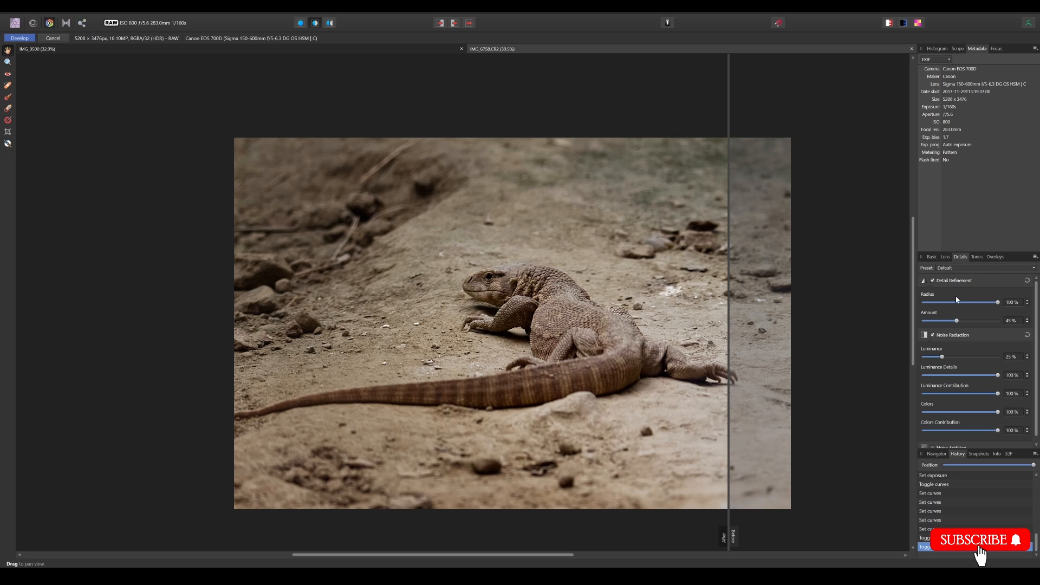
left_click(932, 256)
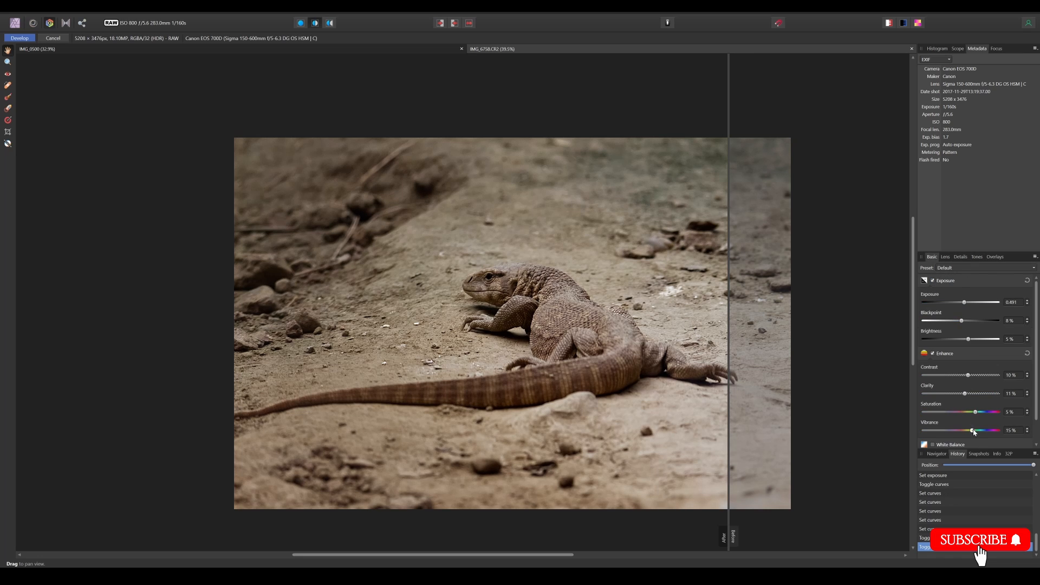
mouse_move(972, 431)
left_mouse_down()
mouse_move(949, 432)
mouse_move(991, 432)
mouse_move(973, 431)
mouse_move(974, 415)
left_mouse_up()
mouse_move(968, 340)
left_mouse_down()
mouse_move(969, 322)
mouse_move(961, 326)
left_mouse_up()
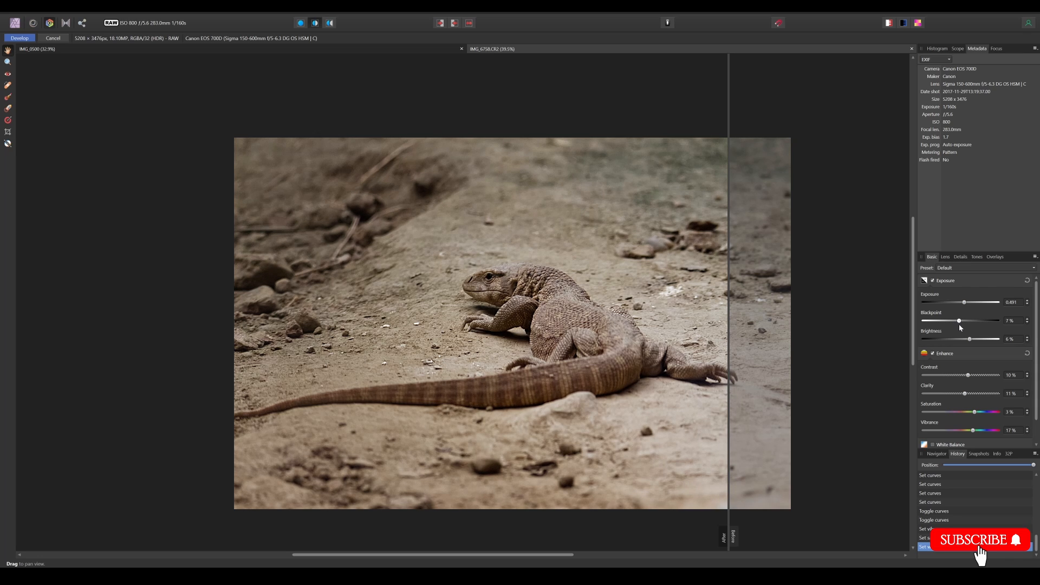
left_click_drag(964, 302, 964, 302)
mouse_move(960, 322)
left_mouse_down()
mouse_move(971, 322)
mouse_move(971, 301)
mouse_move(975, 322)
mouse_move(965, 322)
mouse_move(968, 304)
left_mouse_up()
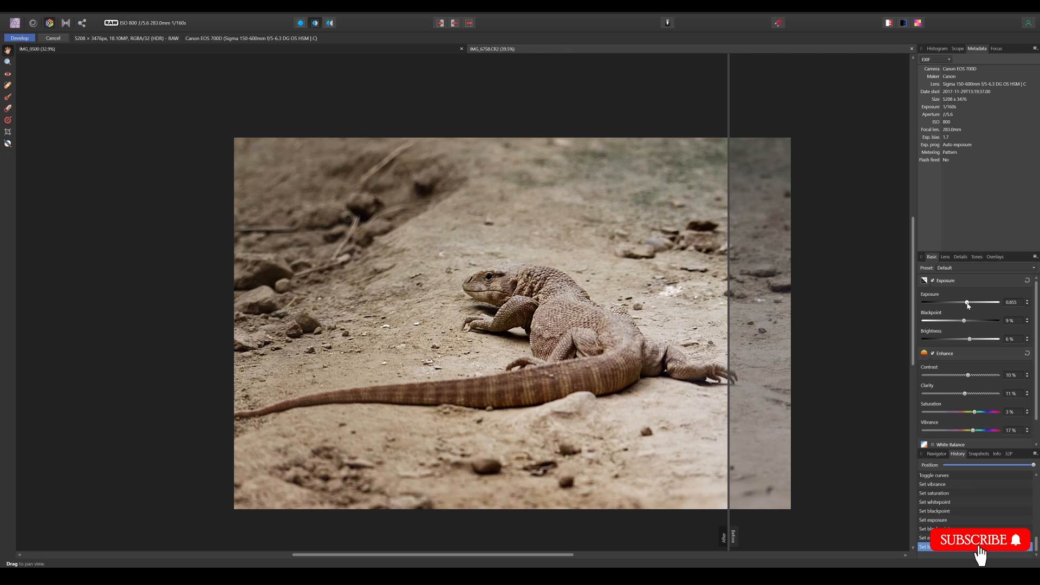
left_click_drag(970, 339, 967, 342)
- Reset the master tone curve to its default straight line
left_click(975, 256)
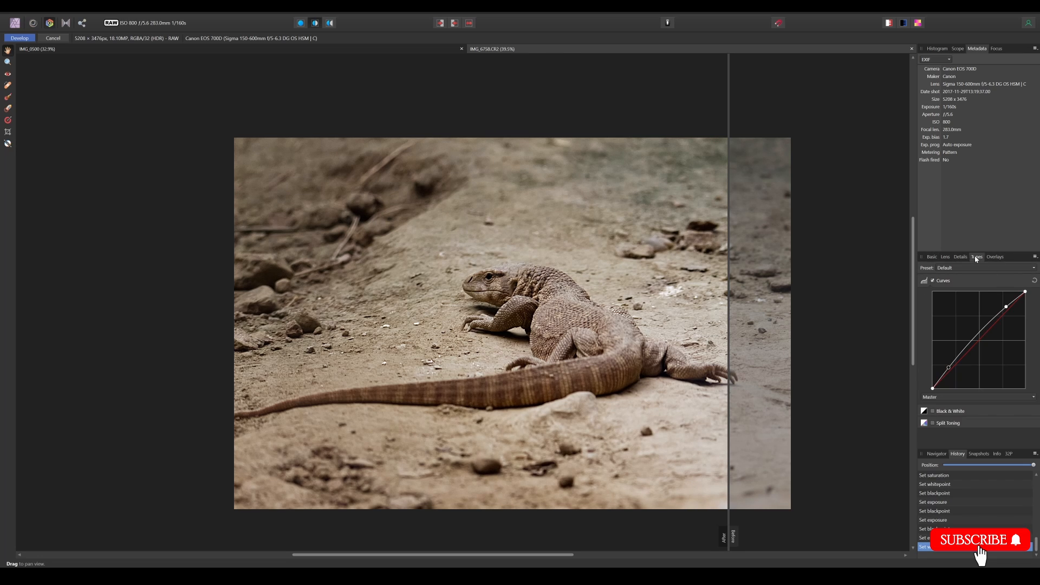
left_click(1035, 281)
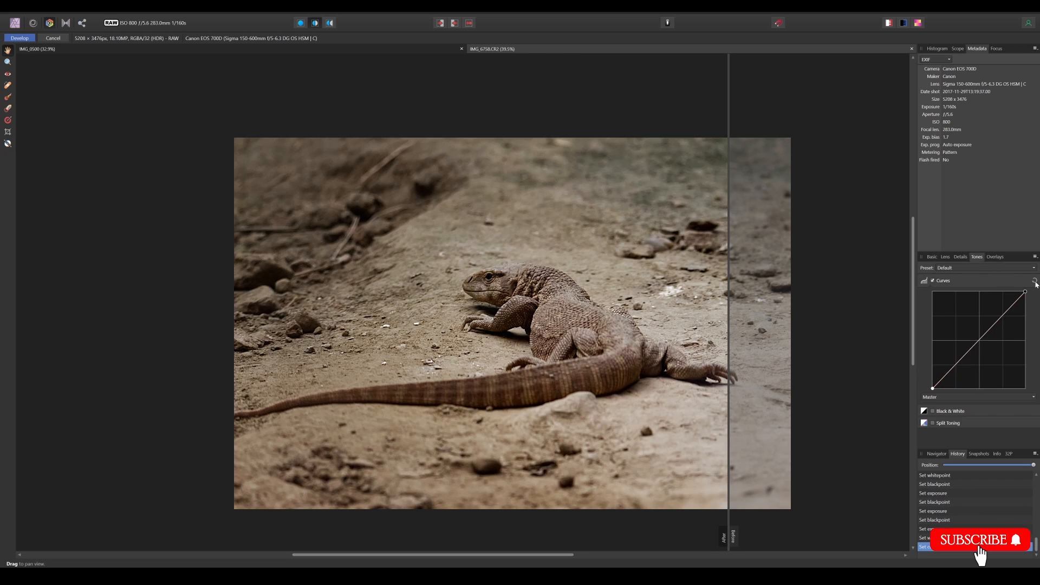
left_click(946, 258)
- Check the detail and lens correction settings, and set the blackpoint to 7%
left_click(960, 258)
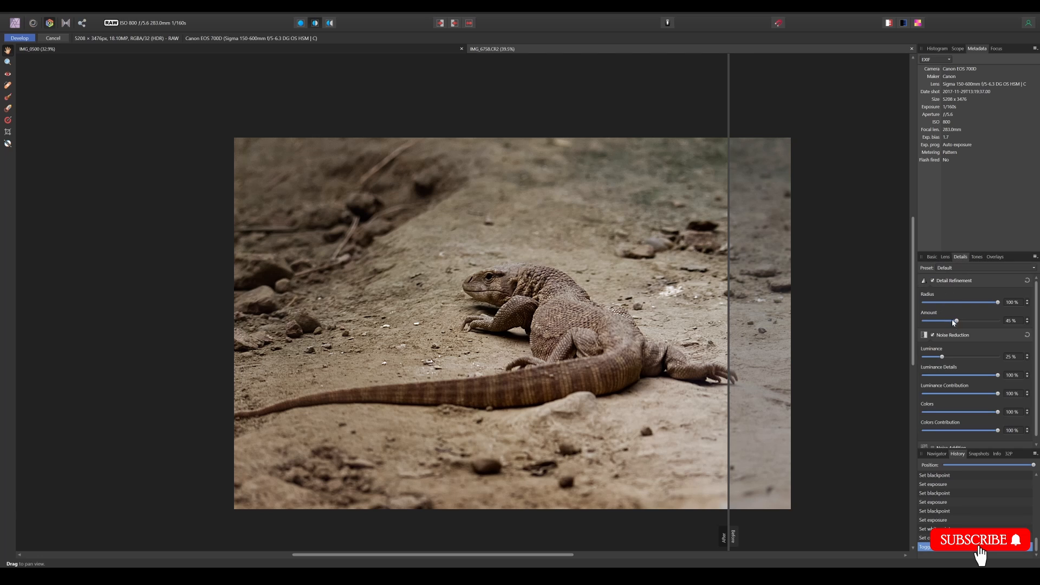
left_click(945, 258)
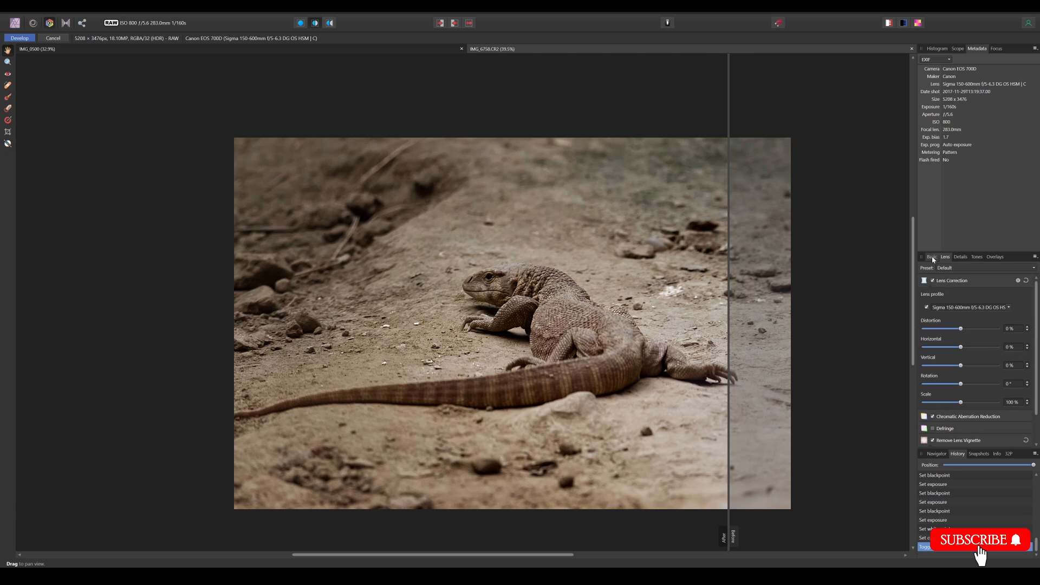
left_click(931, 257)
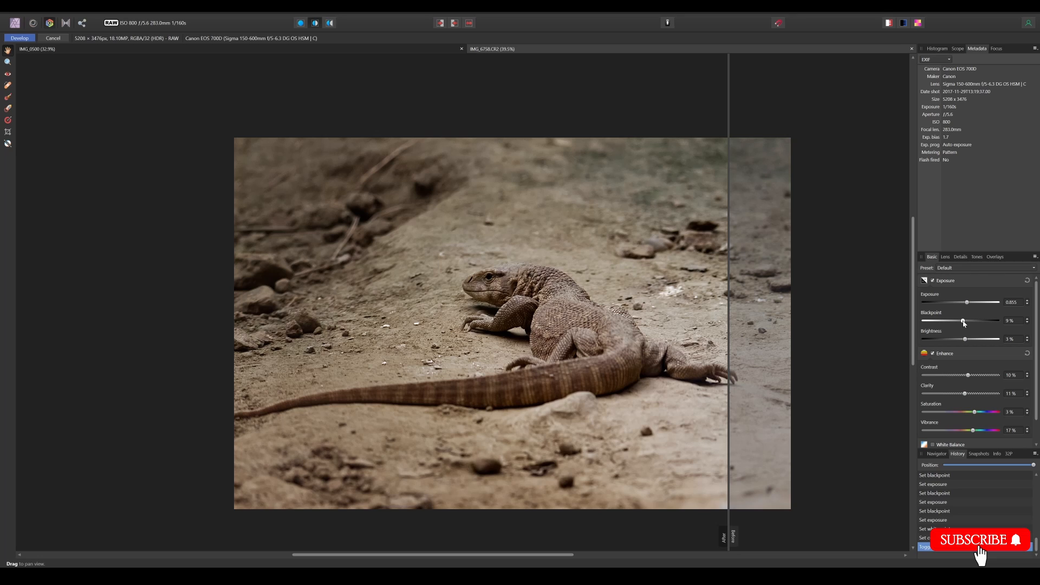
left_click_drag(965, 320, 961, 321)
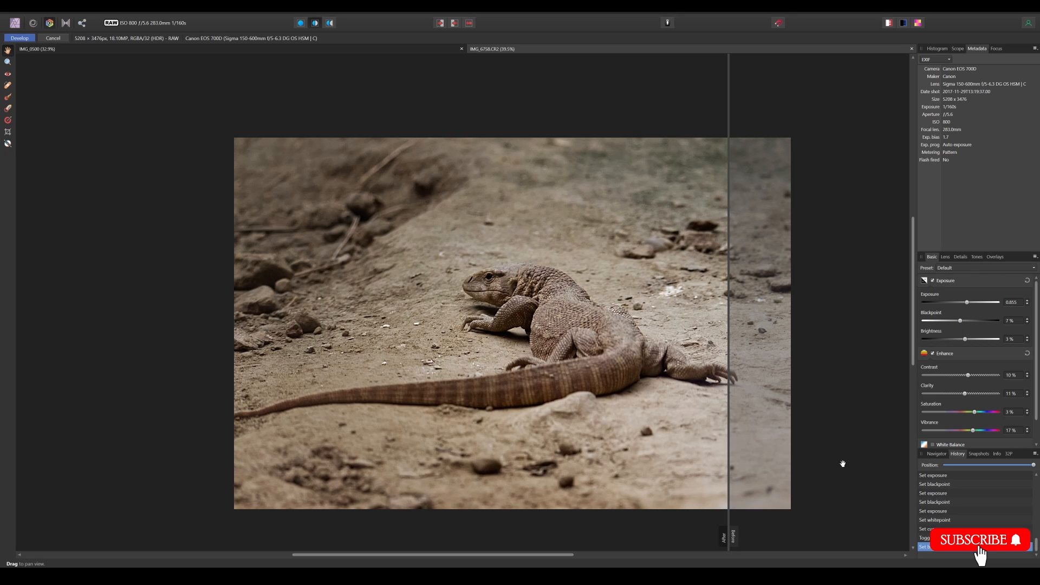
- Increase the detail refinement amount to 50%
scroll(550, 305, "up", 5)
scroll(550, 305, "down", 4)
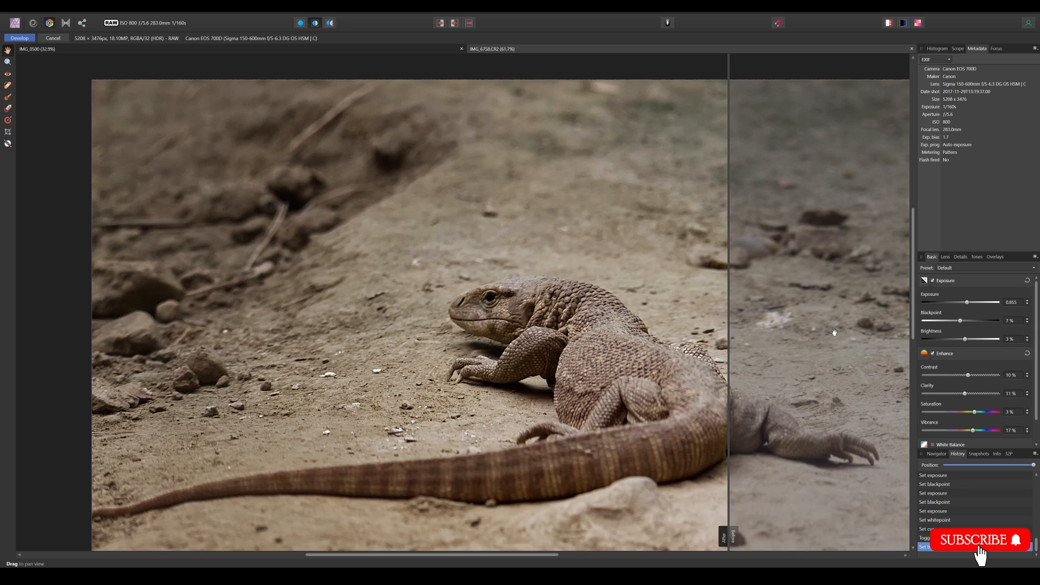
left_click(960, 256)
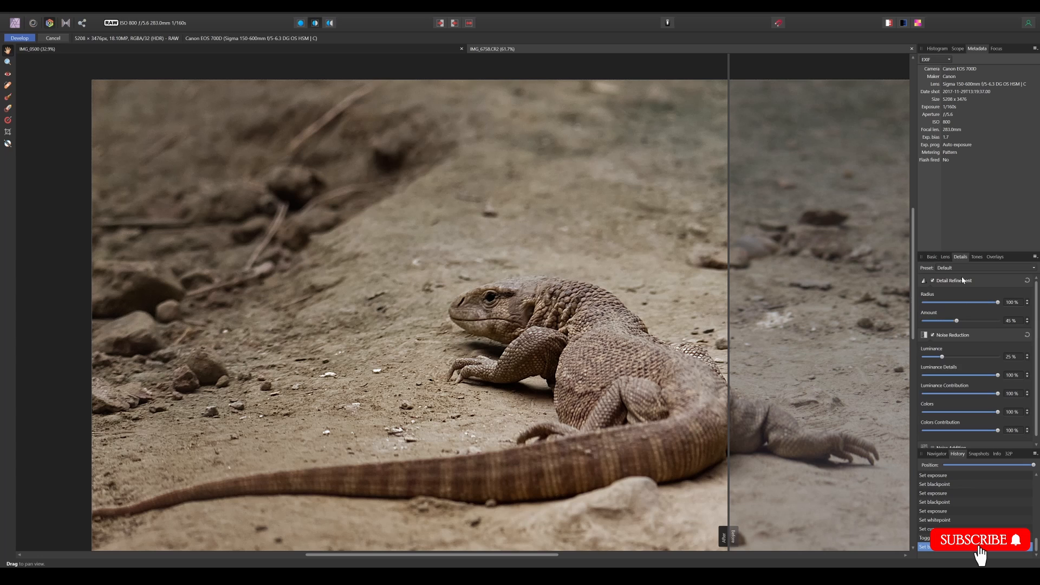
mouse_move(957, 323)
left_mouse_down()
mouse_move(935, 322)
mouse_move(959, 323)
left_mouse_up()
left_click(1027, 323)
scroll(574, 353, "down", 2)
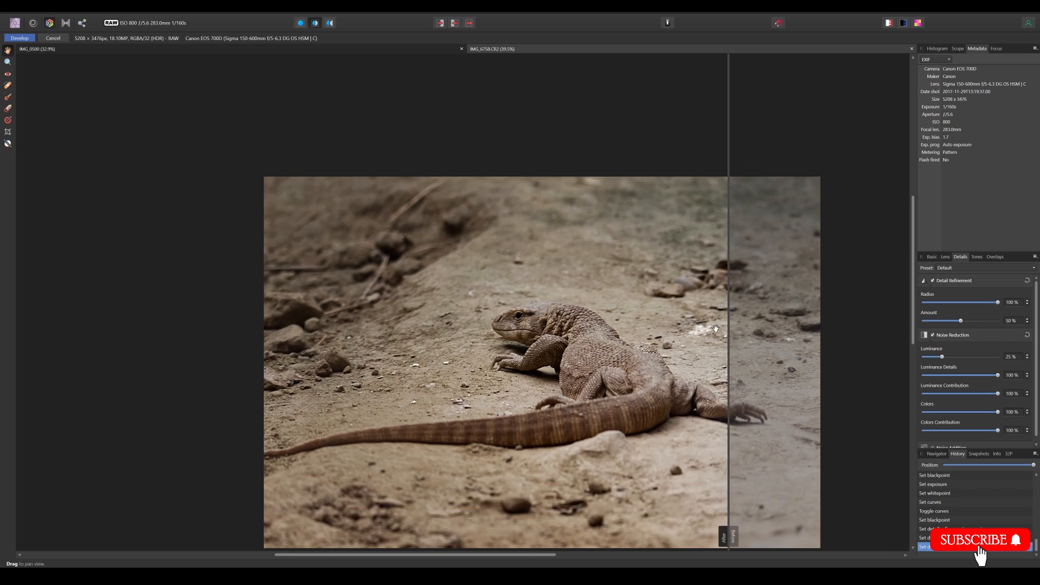
- Move the before/after divider toward the photo's right edge and inspect the developed lizard up close
left_click_drag(727, 320, 813, 368)
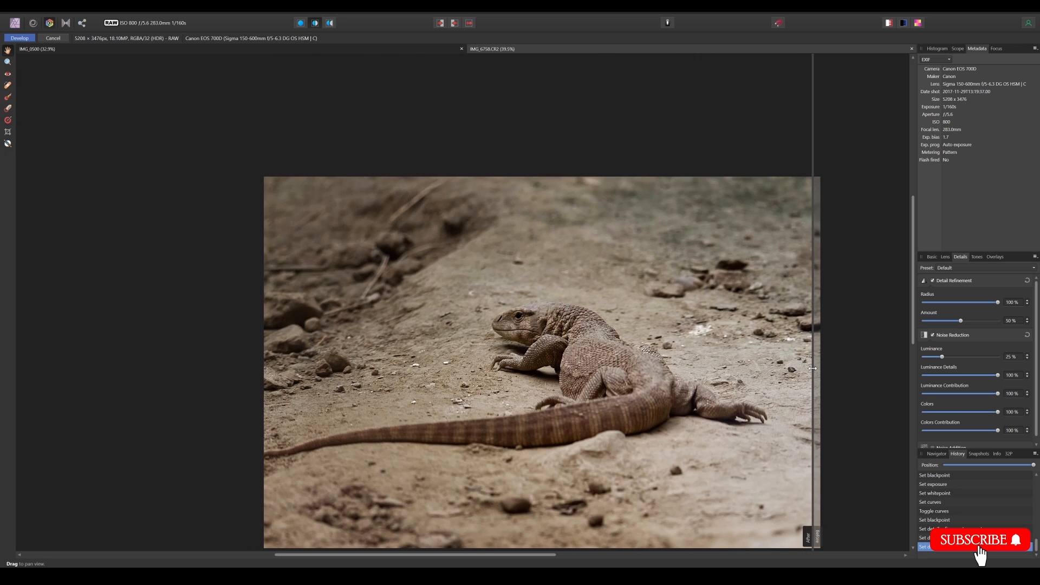
left_click_drag(665, 430, 635, 388)
scroll(510, 345, "up", 2)
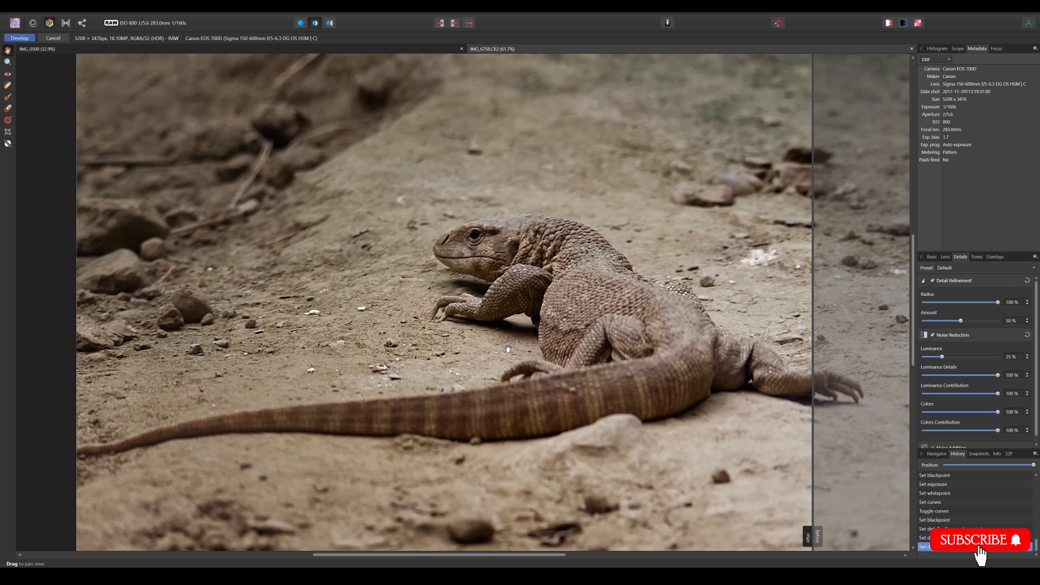
- Develop the RAW lizard photo and unlock its Background layer
left_click(19, 38)
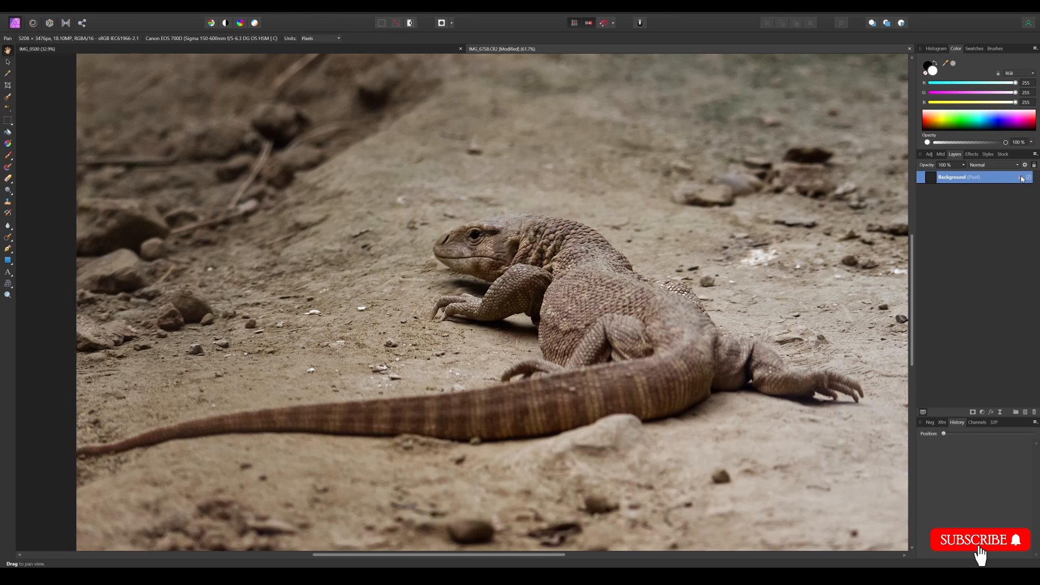
left_click(1022, 177)
- Add a Selective Color adjustment and set Reds to cyan -77%, magenta 22%, yellow 49% and black 24%
left_click(982, 412)
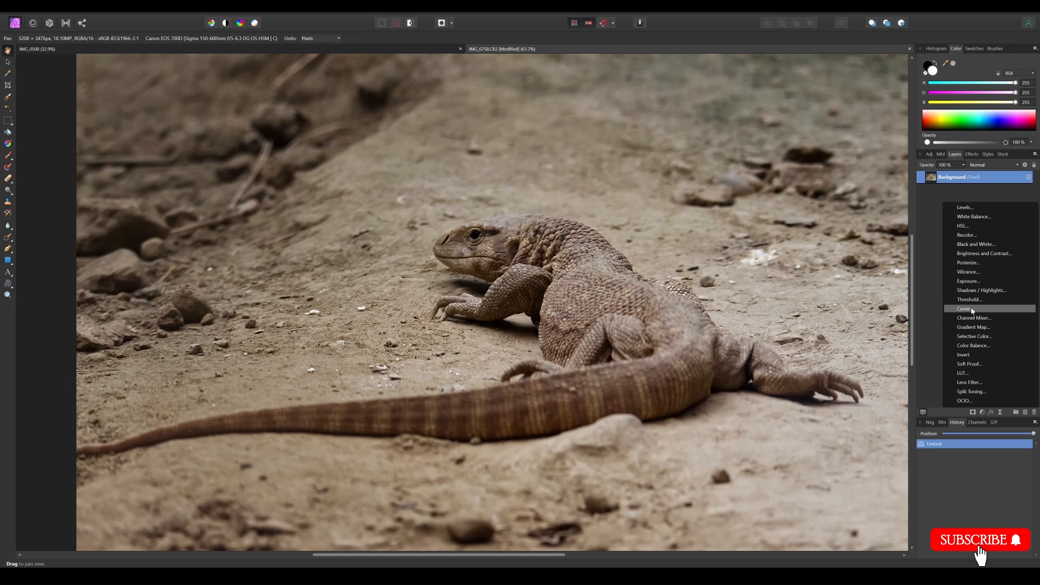
left_click(975, 336)
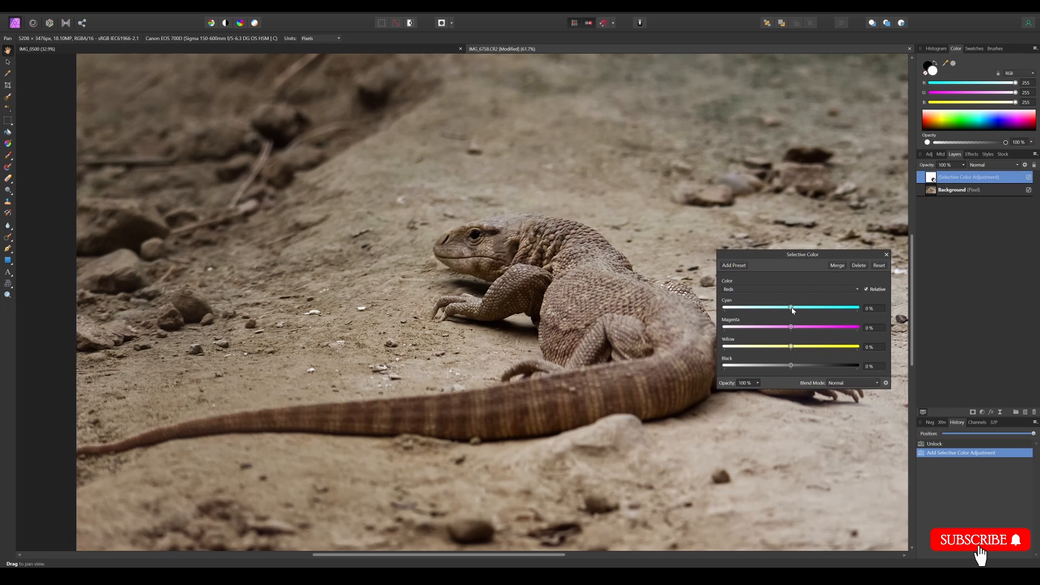
left_click_drag(791, 308, 807, 367)
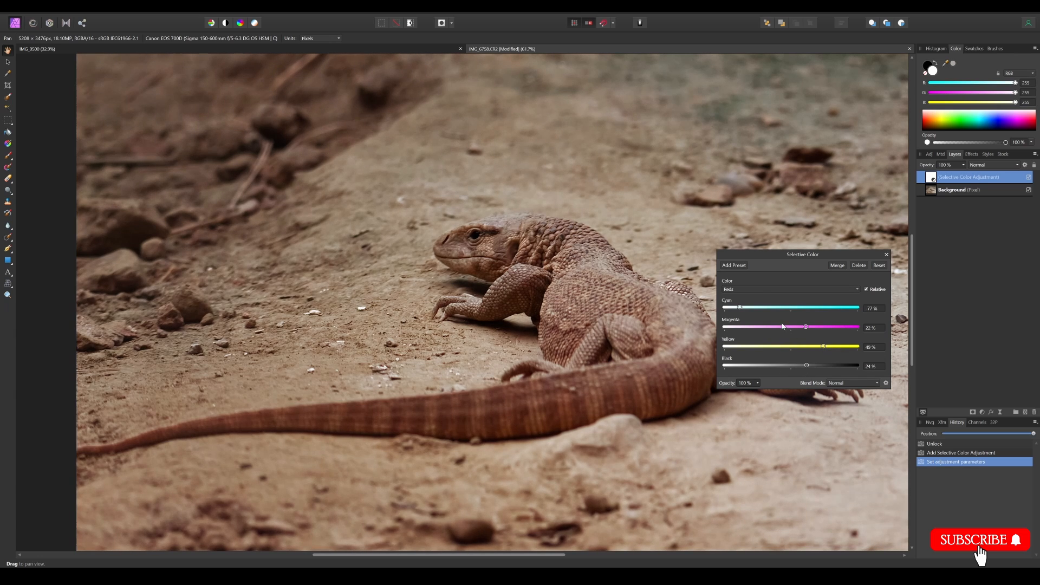
- Set the Yellows in the Selective Color adjustment to cyan -32%, magenta 18%, yellow 44% and black -15%
left_click(756, 289)
left_click(749, 307)
left_click_drag(791, 327, 770, 308)
mouse_move(789, 348)
left_mouse_down()
mouse_move(773, 349)
mouse_move(829, 348)
mouse_move(763, 367)
mouse_move(781, 366)
left_mouse_up()
- Try changing the Greens and Magentas in the Selective Color adjustment
left_click(745, 290)
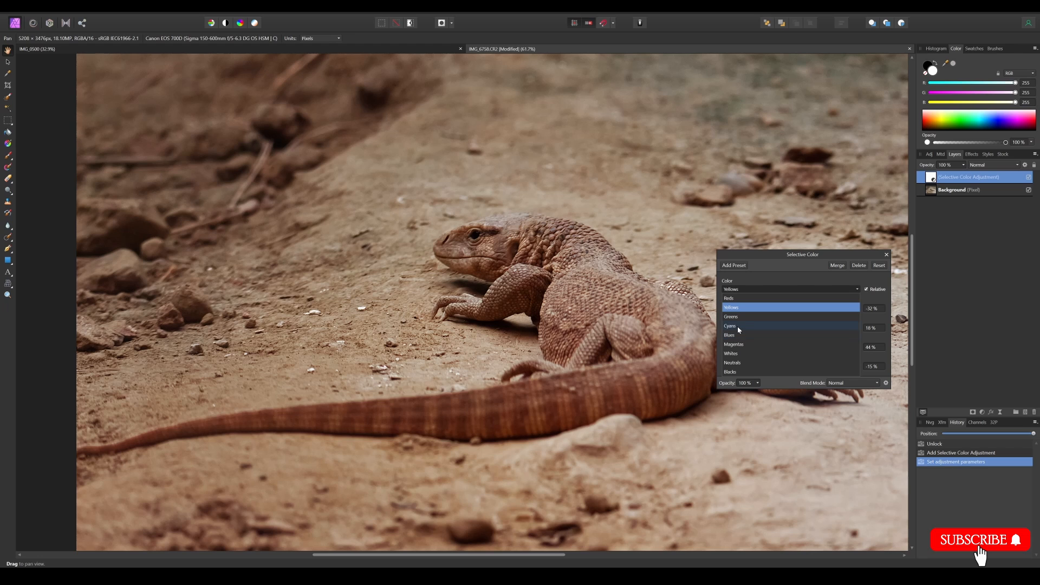
left_click(739, 318)
mouse_move(790, 307)
left_mouse_down()
mouse_move(729, 308)
mouse_move(801, 309)
mouse_move(791, 308)
left_mouse_up()
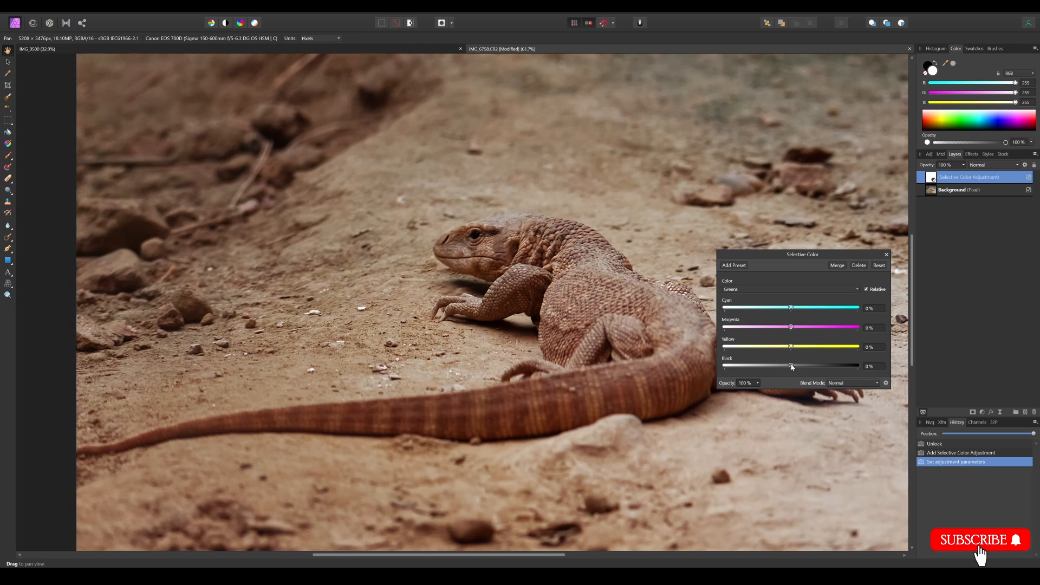
left_click(743, 289)
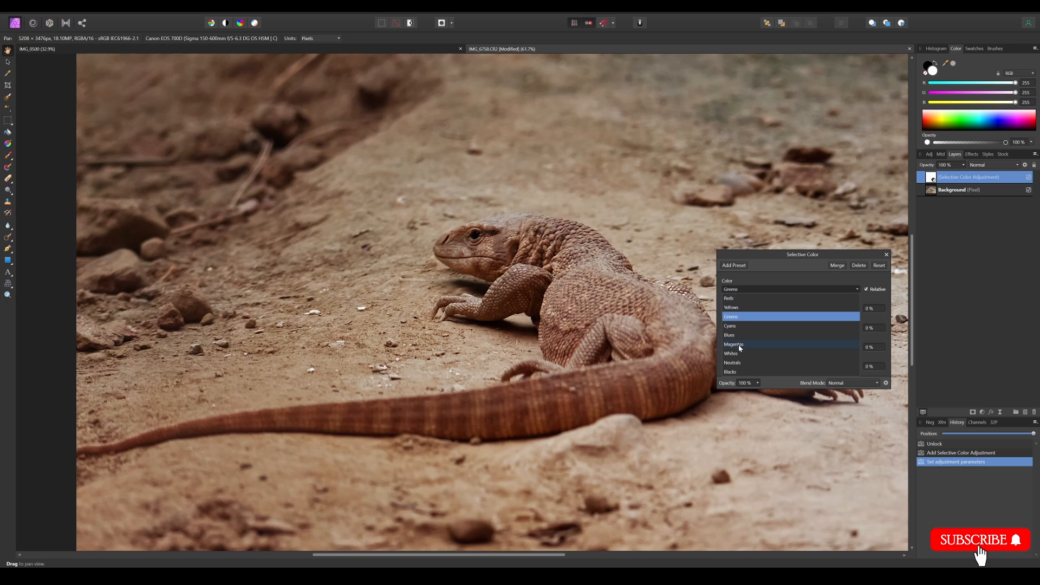
left_click(743, 346)
left_click_drag(791, 310, 791, 366)
- Fine-tune the color balance of the Whites in the Selective Color adjustment
left_click(750, 290)
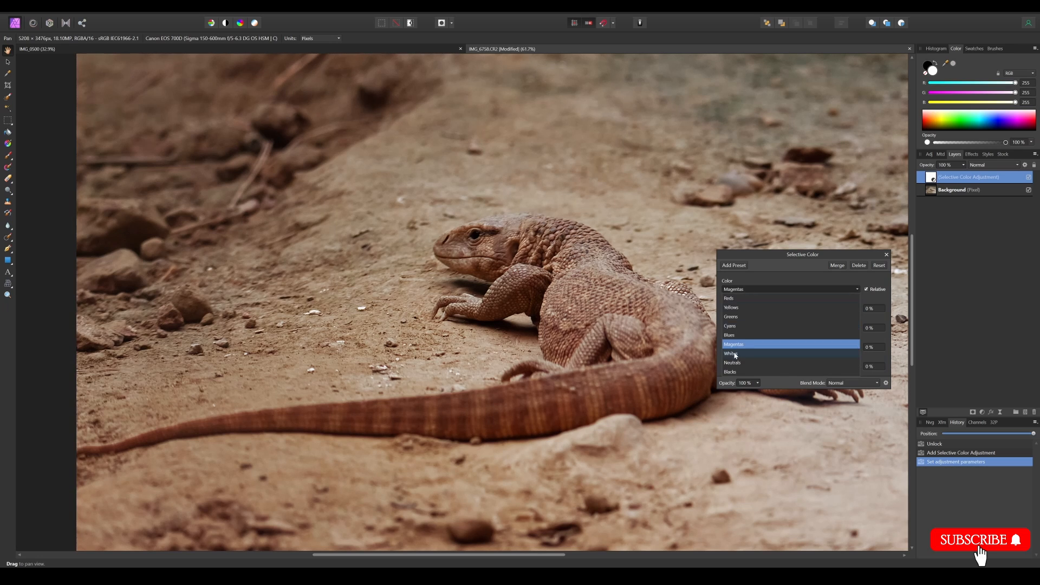
left_click(739, 354)
left_click_drag(794, 308, 794, 366)
double_click(766, 308)
- Set the Neutrals in the Selective Color adjustment to cyan 10%, magenta 5%, yellow 0% and black 3%
left_click(763, 289)
left_click(741, 360)
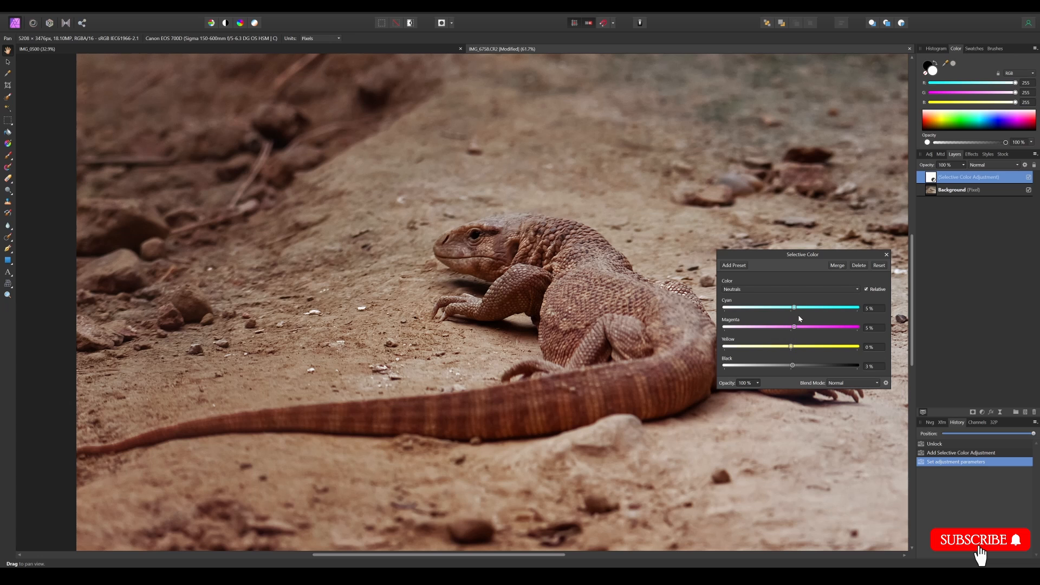
mouse_move(794, 309)
left_mouse_down()
mouse_move(785, 309)
mouse_move(798, 310)
left_mouse_up()
- Set the Blacks to cyan -4%, magenta 7% and yellow 15%, raise their black slightly, and close the Selective Color settings
left_click(745, 290)
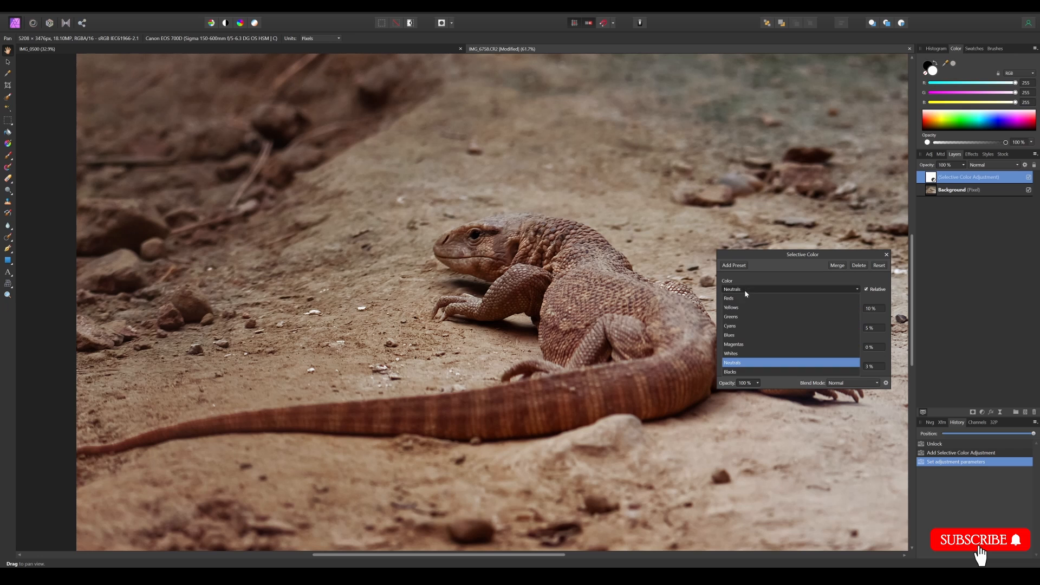
left_click(729, 371)
left_click_drag(790, 308, 794, 369)
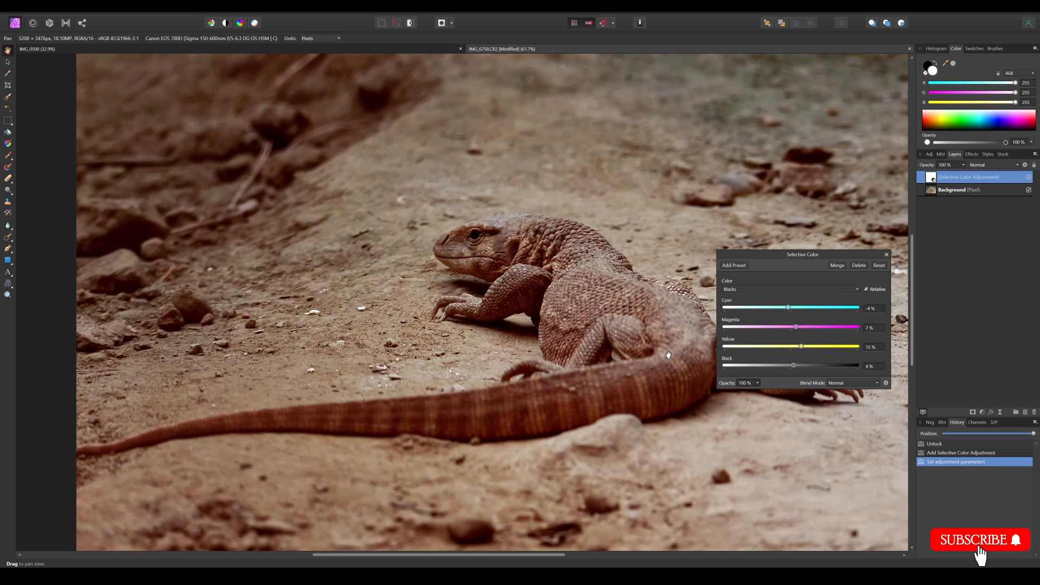
left_click_drag(794, 366, 794, 368)
left_click(886, 255)
- Compare the whole photo with and without the Selective Color adjustment, leaving the adjustment visible
scroll(696, 362, "down", 3)
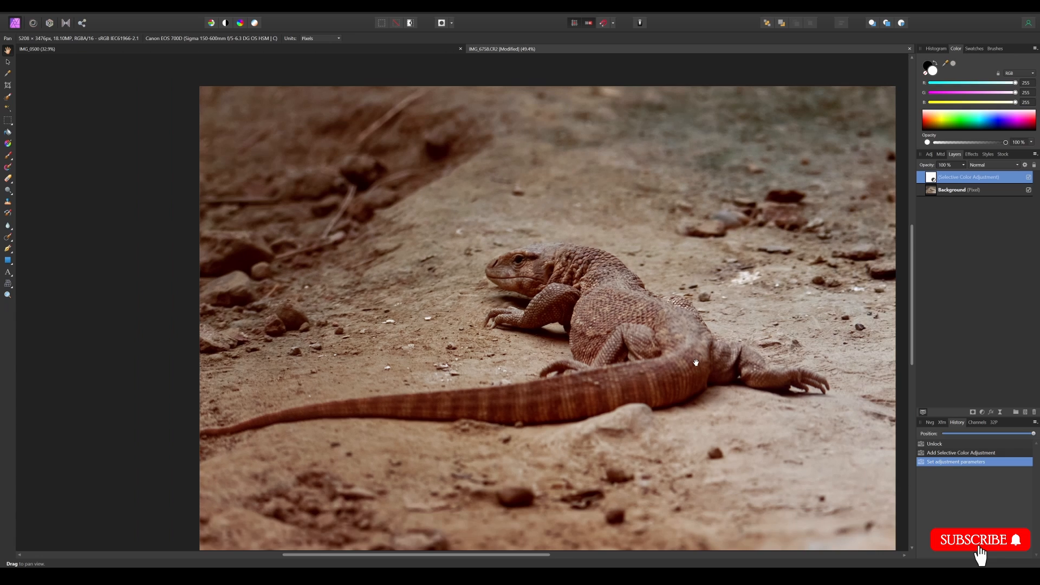
left_click_drag(661, 308, 607, 300)
left_click(1028, 178)
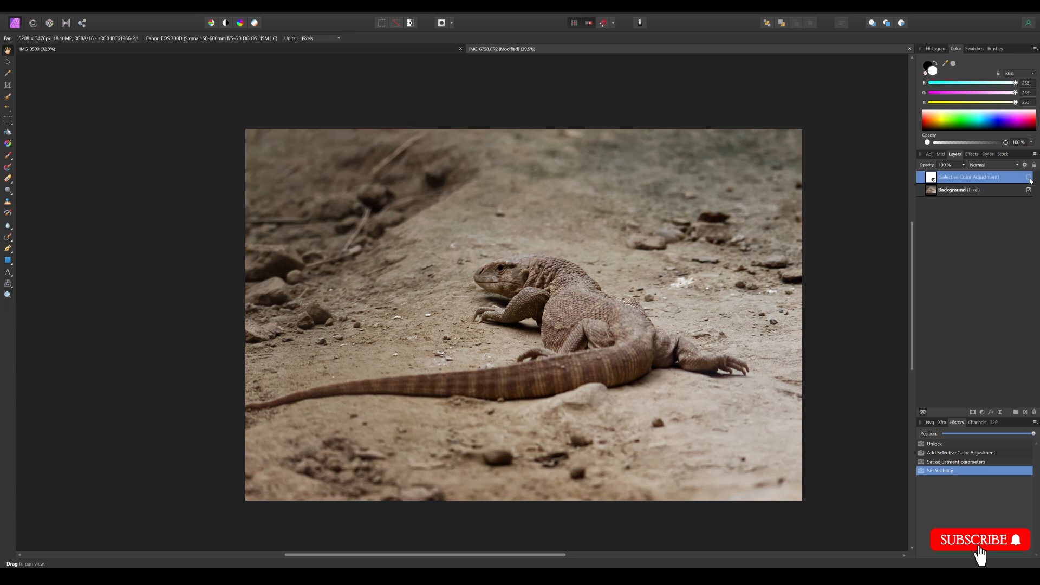
left_click(1029, 177)
left_click(1028, 177)
left_click(1029, 177)
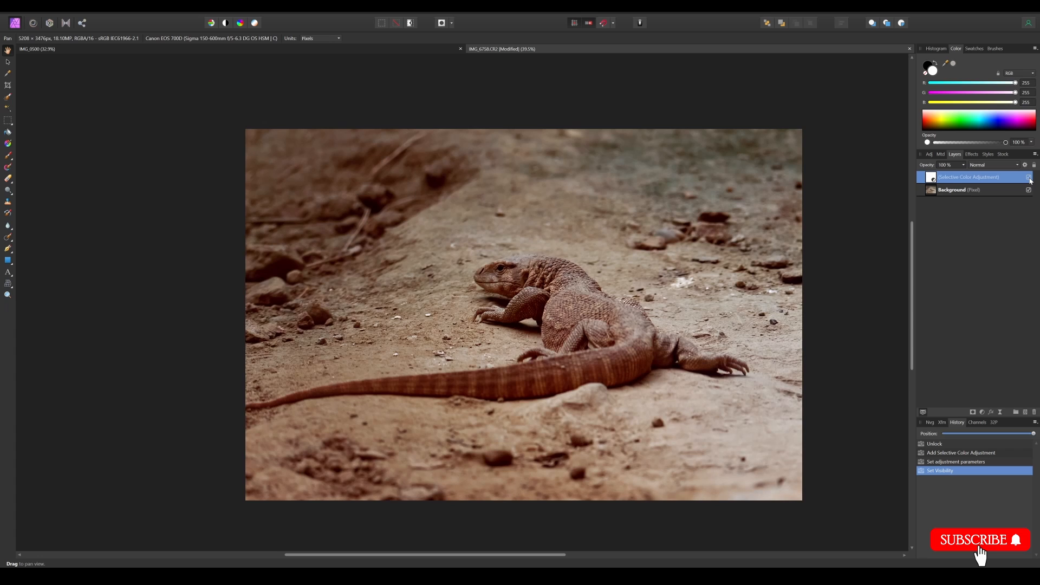
- Add a Shadows / Highlights adjustment with shadows at 7% and highlights at 12%
left_click(981, 414)
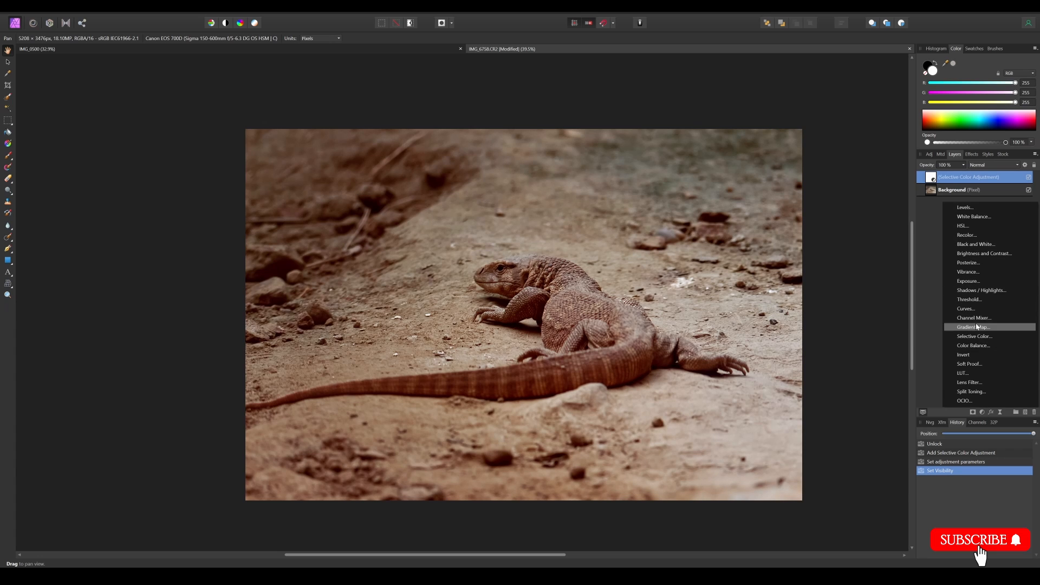
left_click(981, 290)
scroll(542, 310, "up", 2)
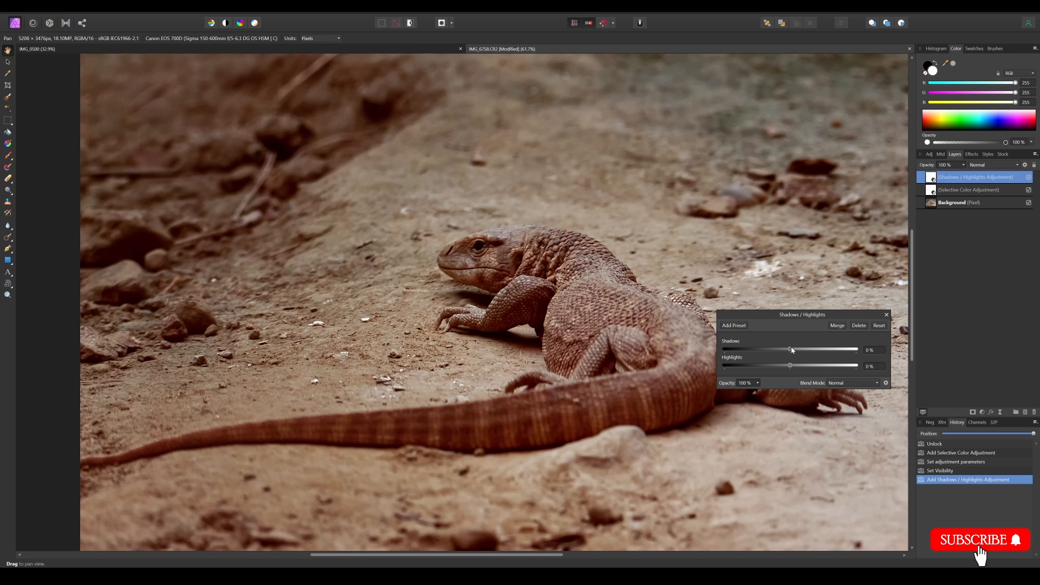
mouse_move(790, 349)
left_mouse_down()
mouse_move(804, 349)
mouse_move(797, 367)
mouse_move(807, 367)
mouse_move(794, 366)
mouse_move(791, 349)
left_mouse_up()
scroll(603, 320, "down", 2)
scroll(603, 320, "down", 1)
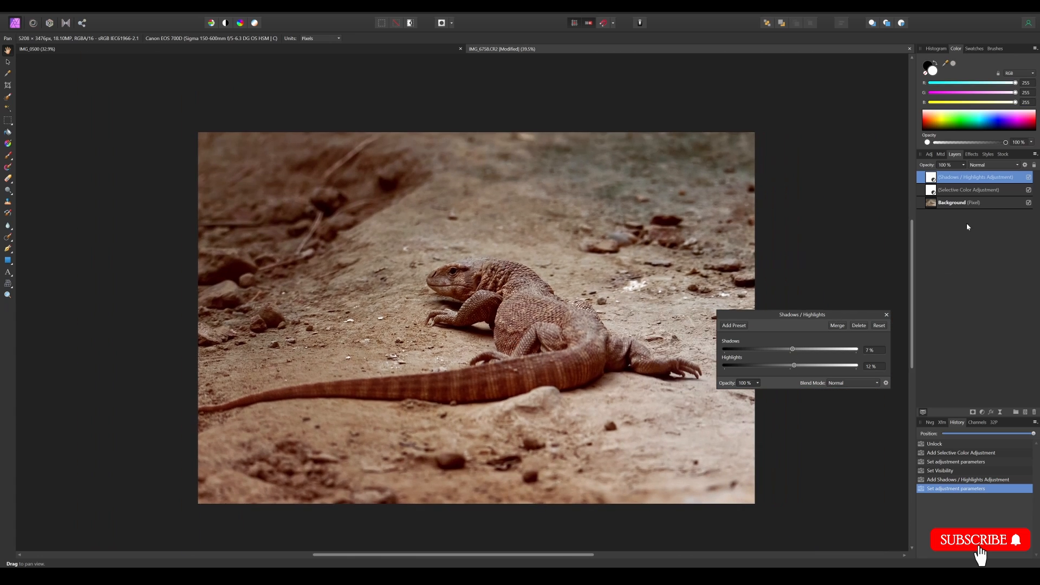
- Compare the photo with and without the Shadows / Highlights adjustment, inspect the lizard up close, and close the adjustment's settings
left_click(1028, 178)
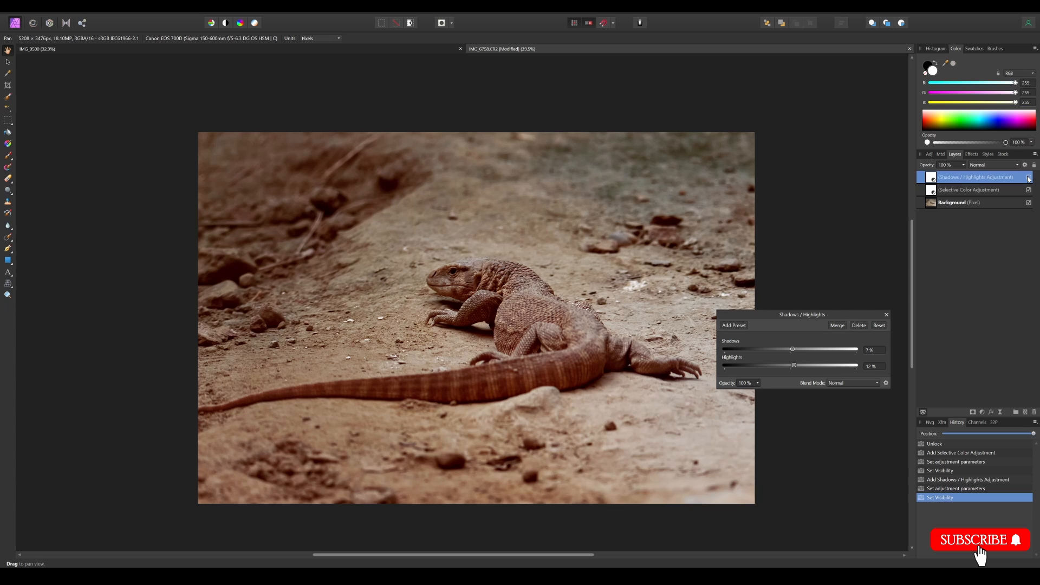
scroll(609, 264, "up", 3)
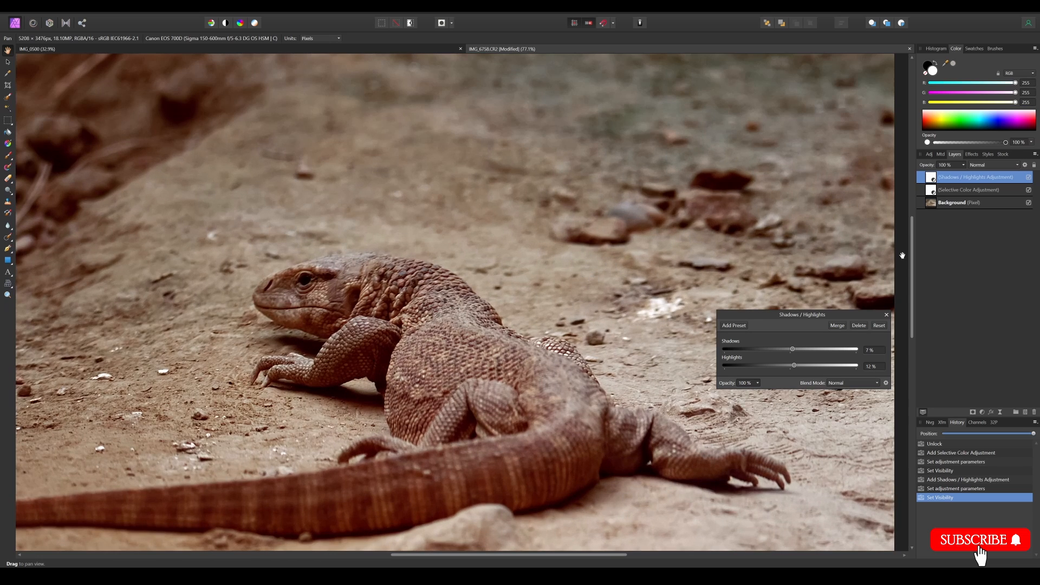
left_click(886, 314)
scroll(813, 318, "down", 3)
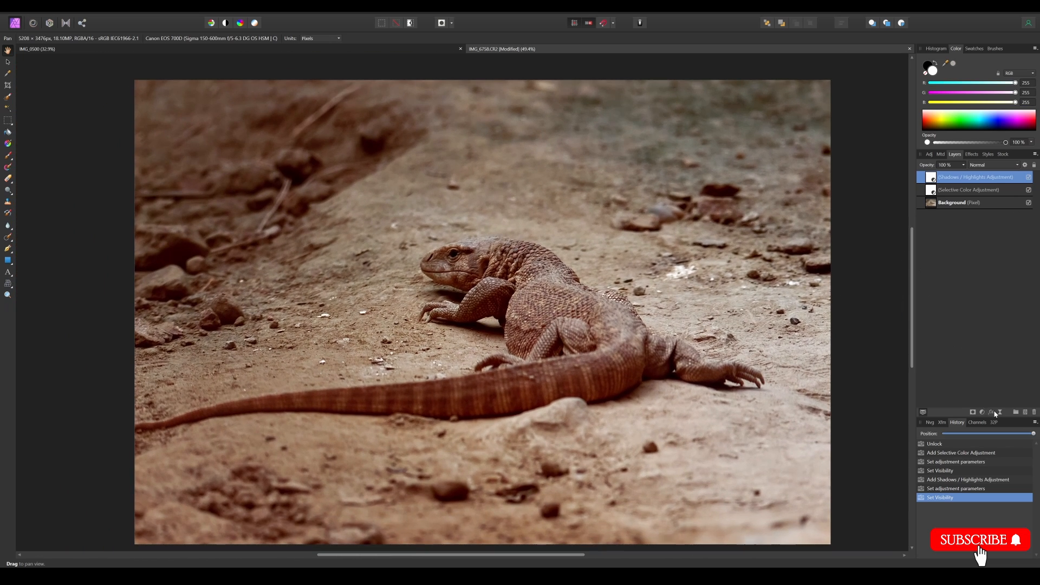
- Try a White Balance adjustment by sampling the white patch on the ground, and delete the adjustment layer
left_click(982, 413)
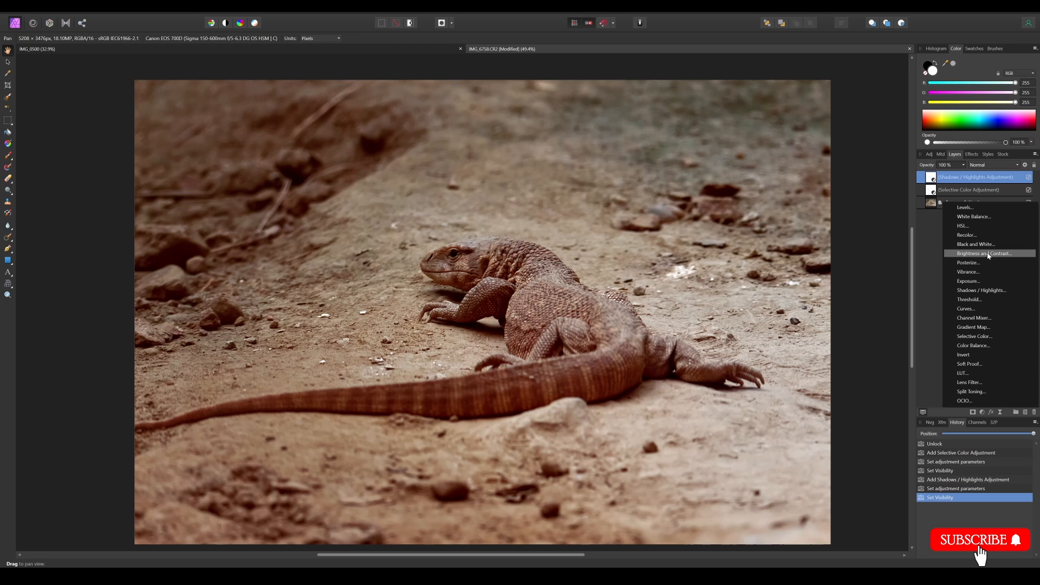
left_click(985, 219)
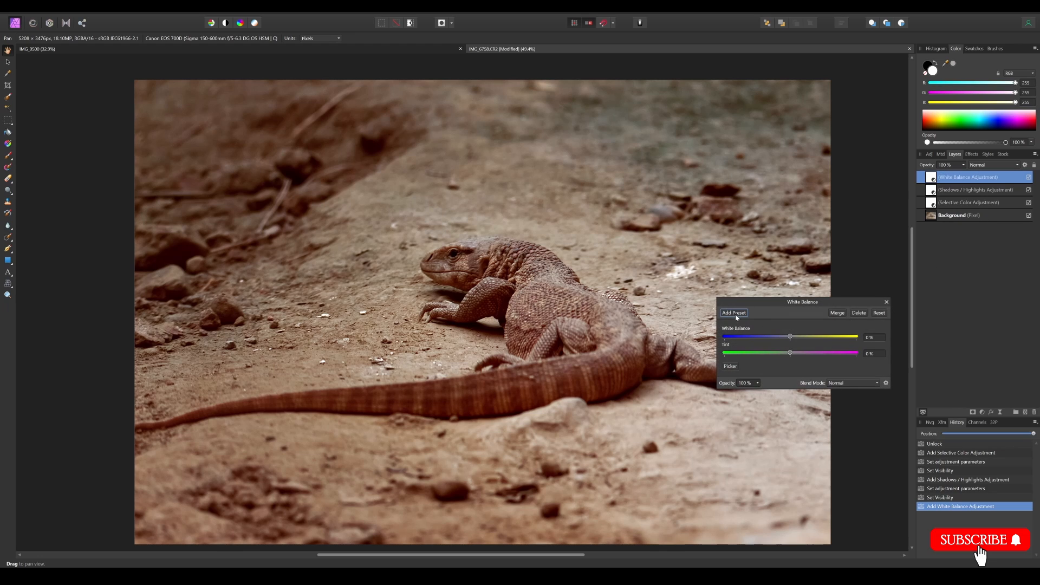
left_click(730, 366)
left_click(681, 268)
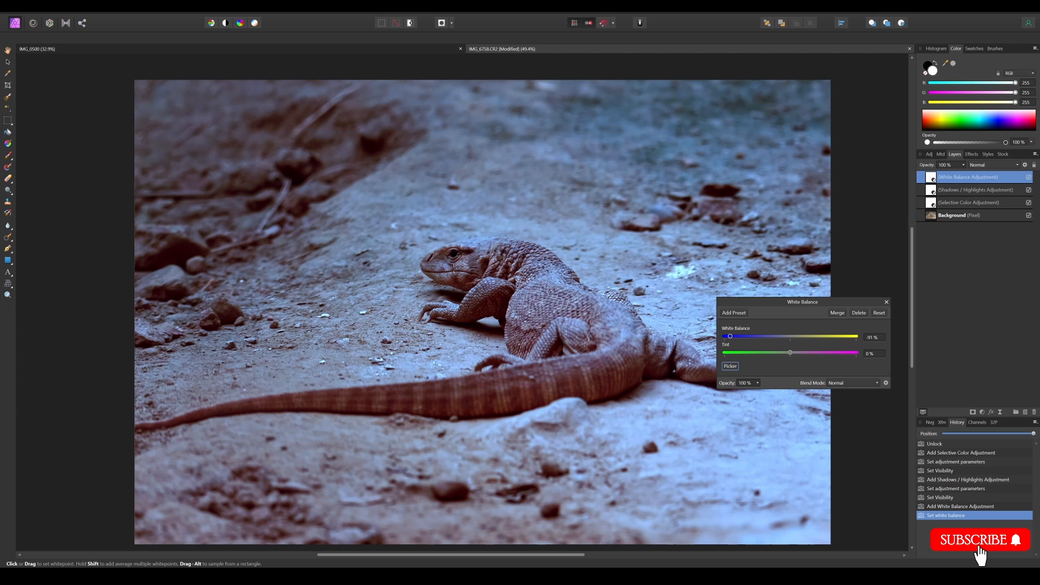
left_click(679, 269)
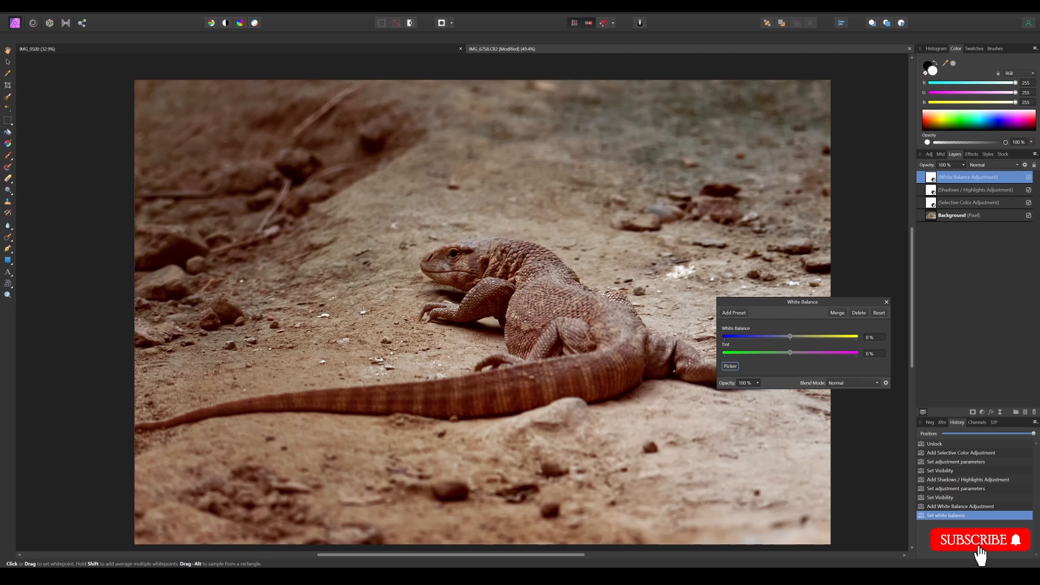
left_click(886, 303)
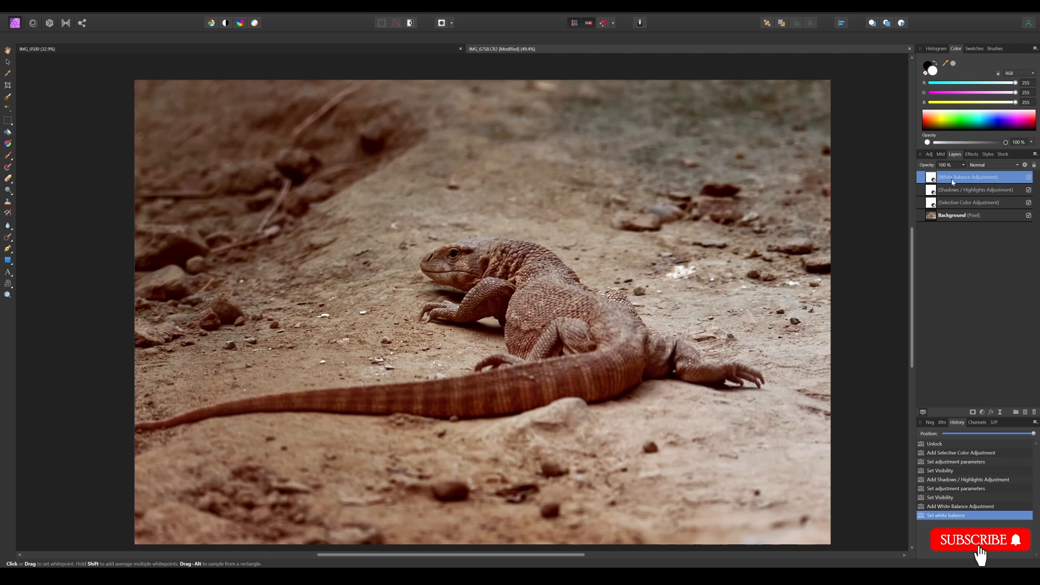
left_click(932, 178)
key("Delete")
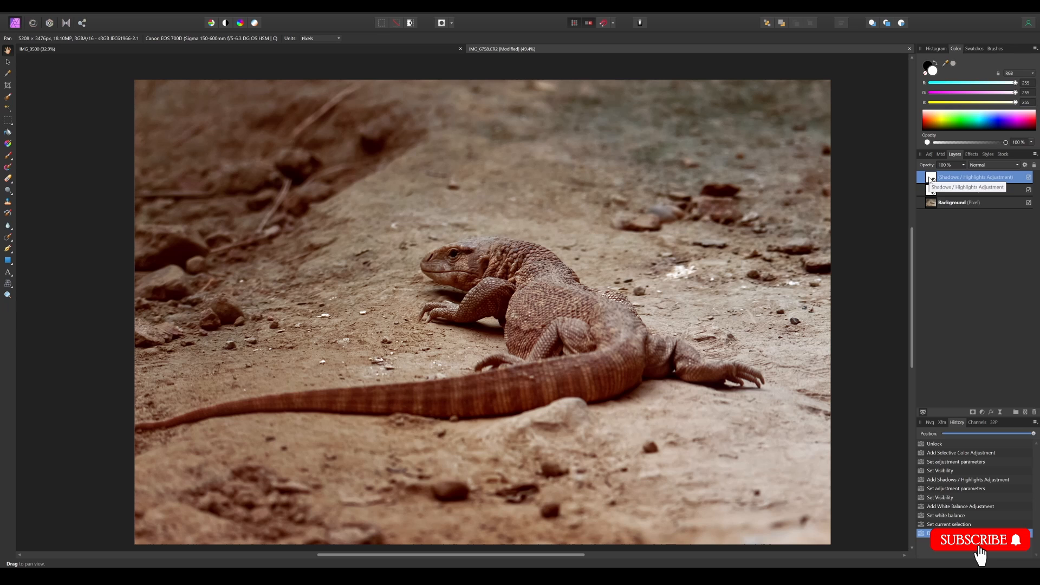
- Add a Curves adjustment, raise a highlight point slightly on the master curve, and place a second point in the shadows
left_click(983, 411)
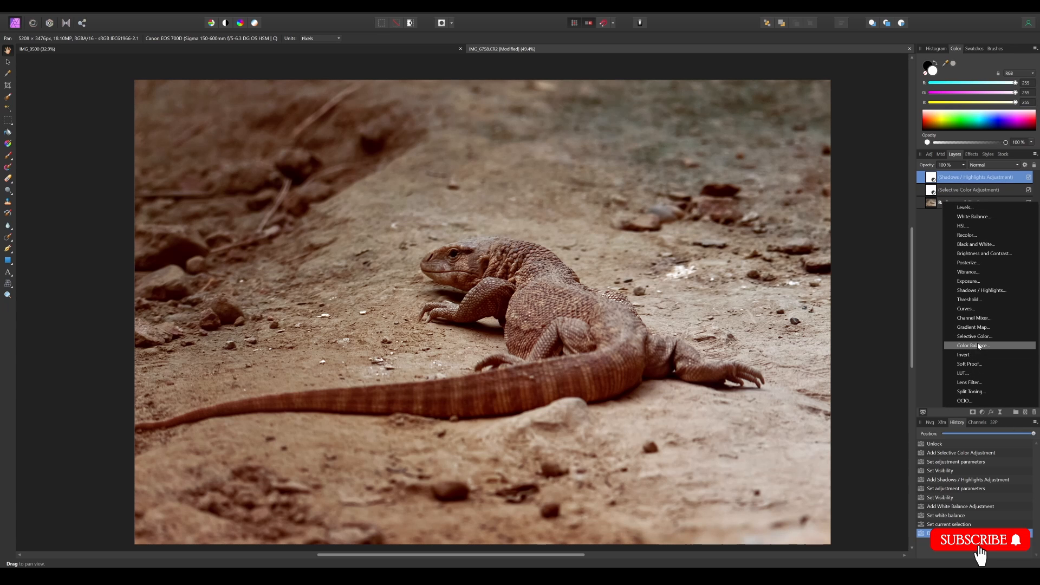
left_click(976, 309)
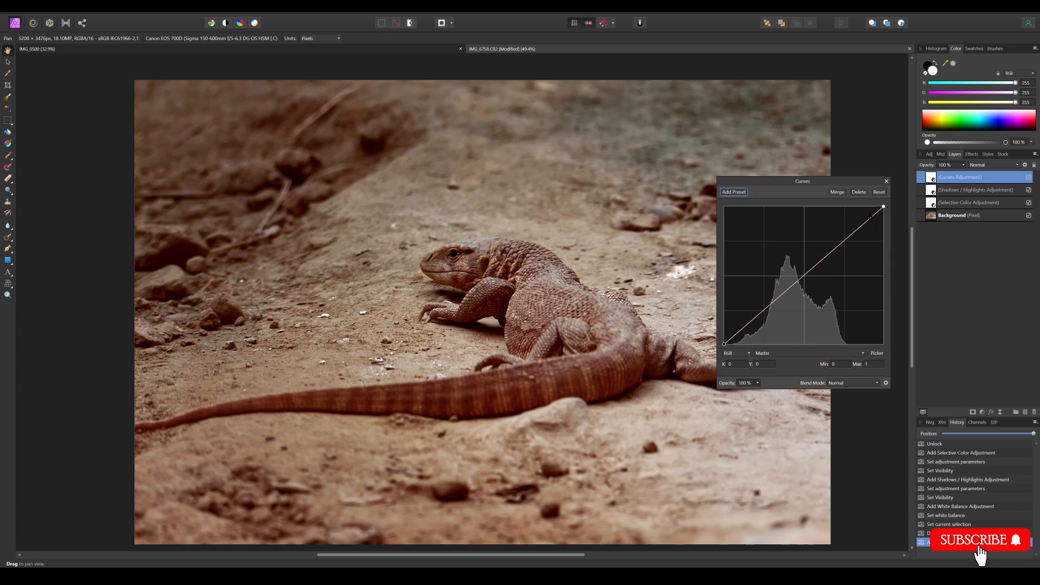
left_click_drag(866, 221, 868, 219)
left_click(745, 321)
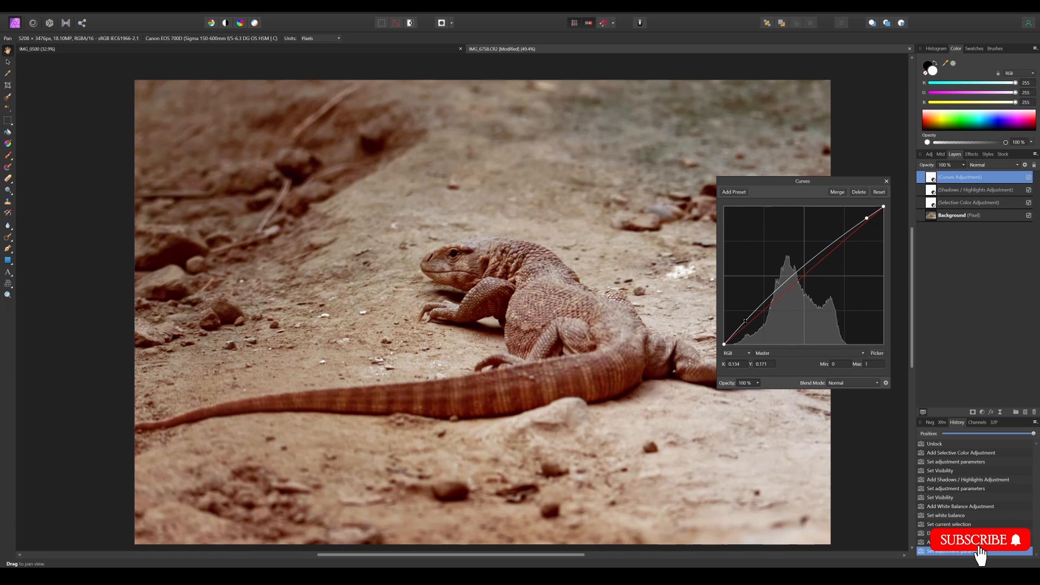
left_click_drag(745, 322, 744, 322)
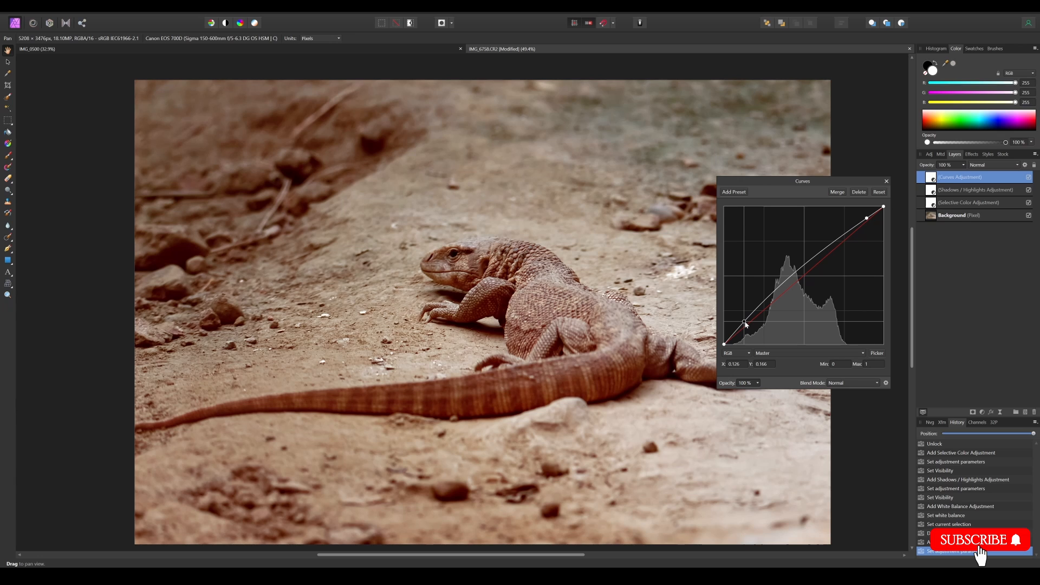
- Test a midtone point on the curve and remove it, then lower the shadow point to X 0.134, Y 0.136
mouse_move(804, 263)
left_mouse_down()
mouse_move(785, 294)
mouse_move(792, 278)
left_mouse_up()
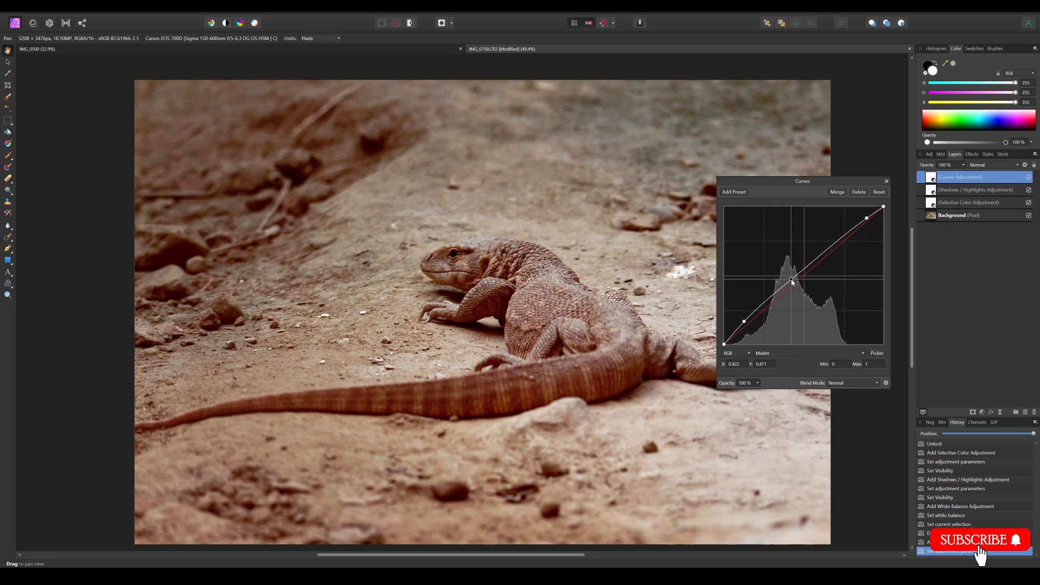
key("Delete")
left_click_drag(744, 322, 746, 325)
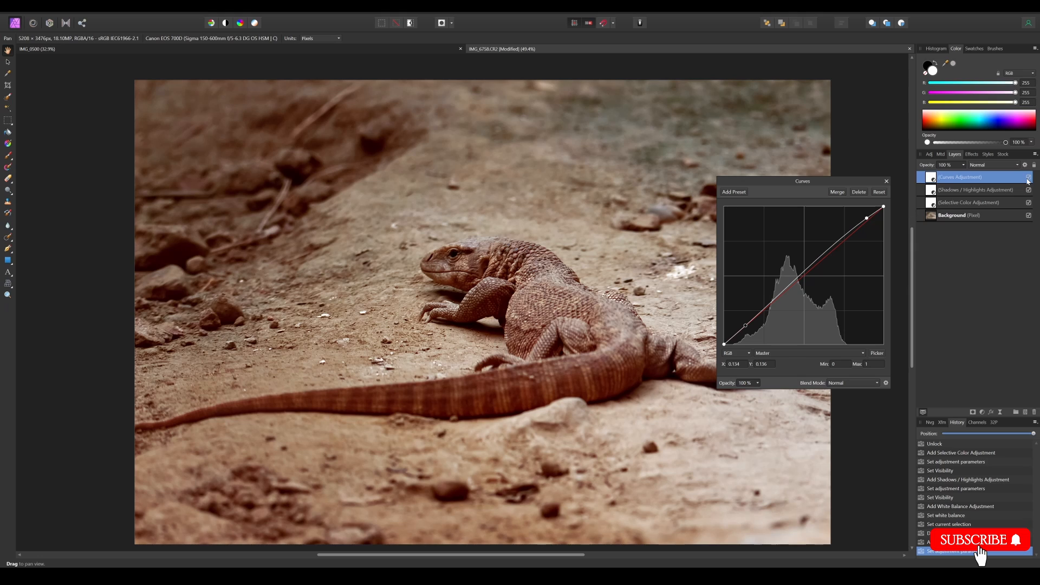
- Compare the photo with and without the Curves adjustment, close its settings, and inspect the lizard's head and body up close
left_click(1028, 179)
left_click(1028, 178)
left_click(1028, 178)
left_click(1028, 179)
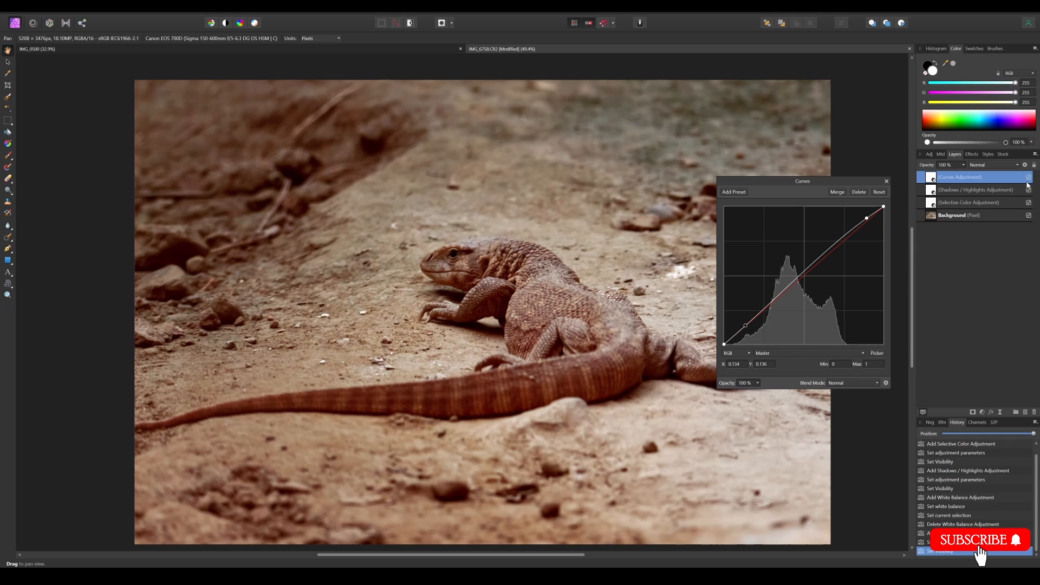
left_click(886, 181)
scroll(504, 306, "up", 3)
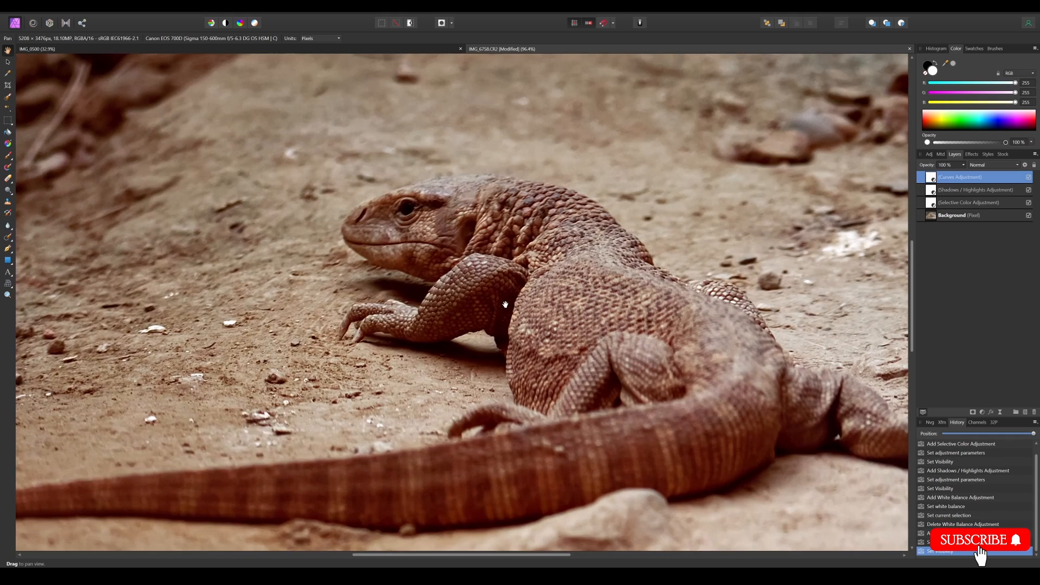
scroll(505, 304, "down", 5)
scroll(467, 275, "up", 6)
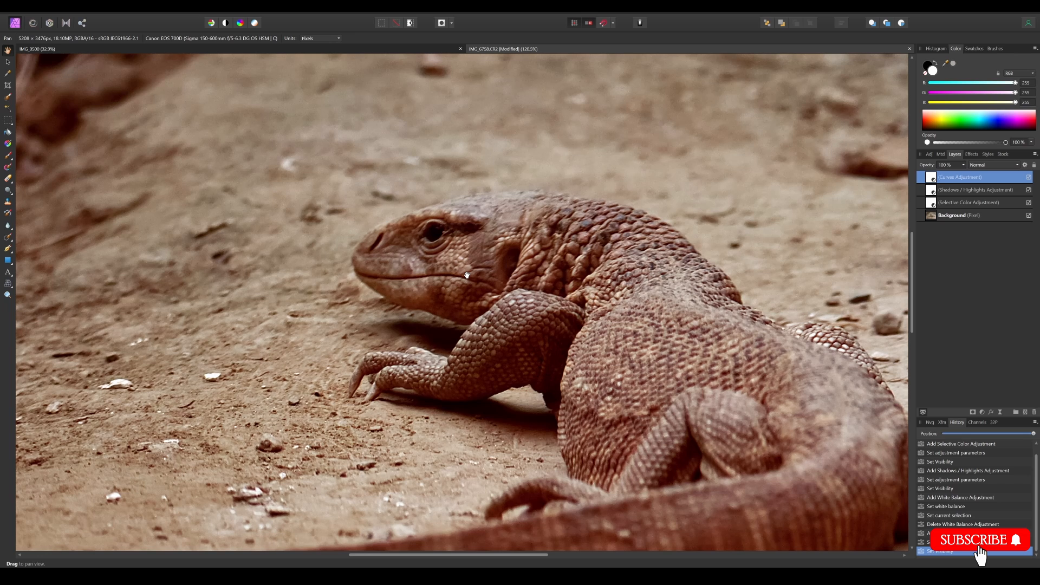
- Add a Black & White adjustment above the Curves layer, fine-tune its individual color sliders, and hide the layer
scroll(467, 275, "down", 5)
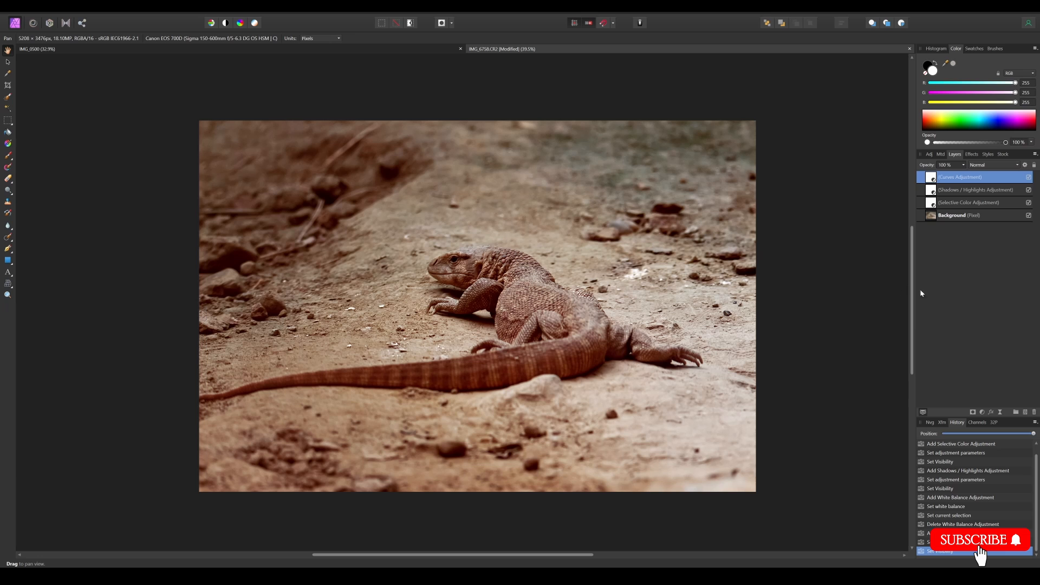
left_click(982, 412)
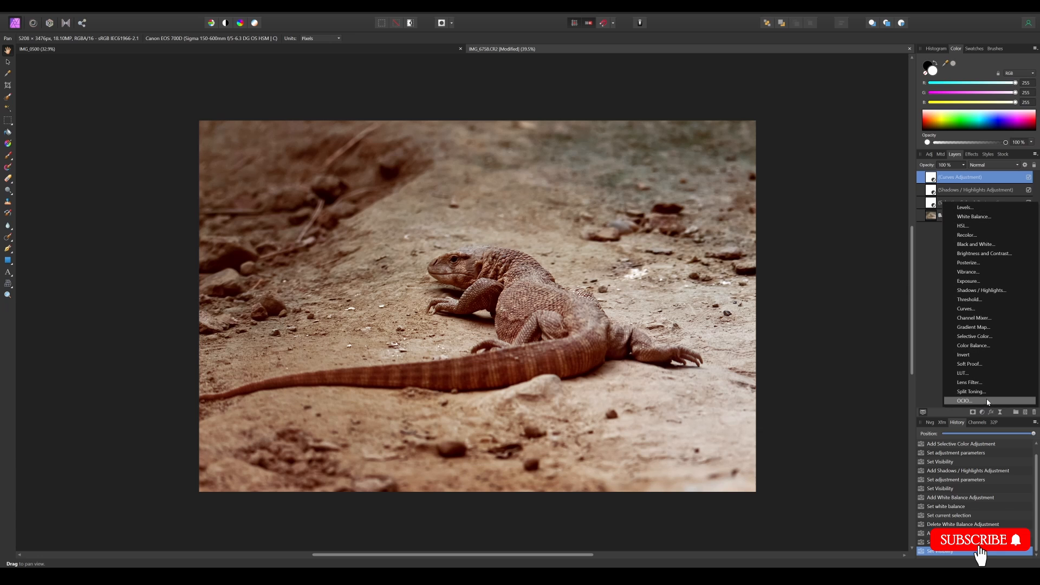
left_click(969, 245)
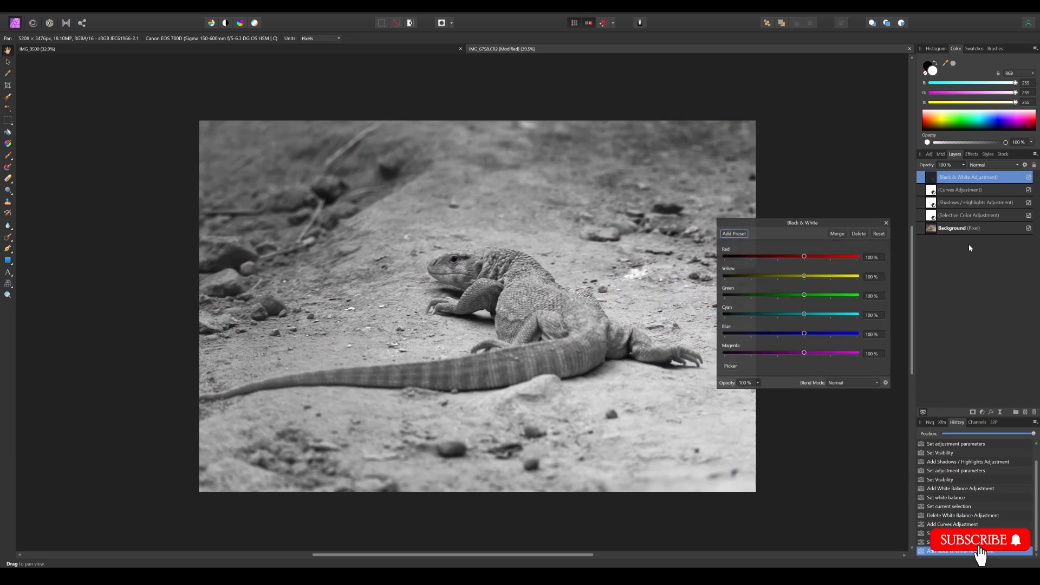
left_click_drag(804, 256, 788, 353)
double_click(797, 334)
left_click_drag(788, 353, 803, 353)
left_click(886, 222)
left_click(924, 182)
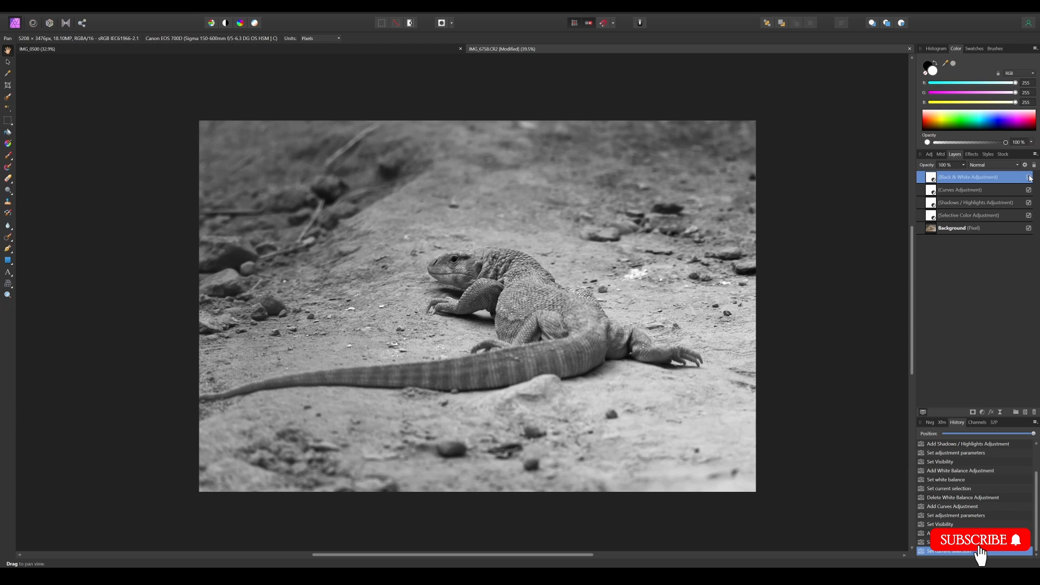
left_click(1028, 177)
- Add a Color Balance adjustment above Curves and set the midtones to Cyan/Red -15%, Magenta/Green 8% and Yellow/Blue 29%
left_click(930, 190)
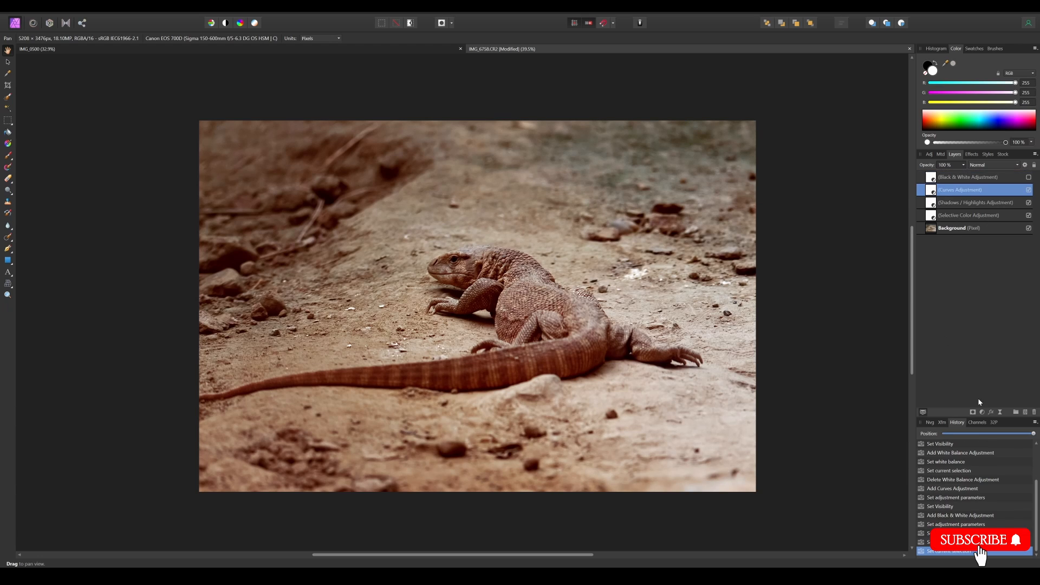
left_click(982, 413)
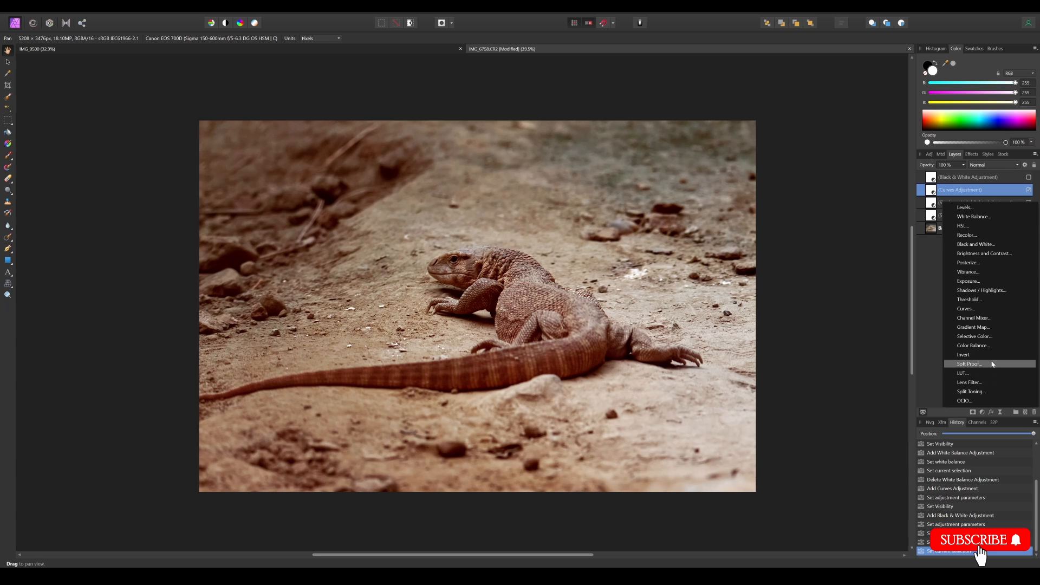
left_click(973, 345)
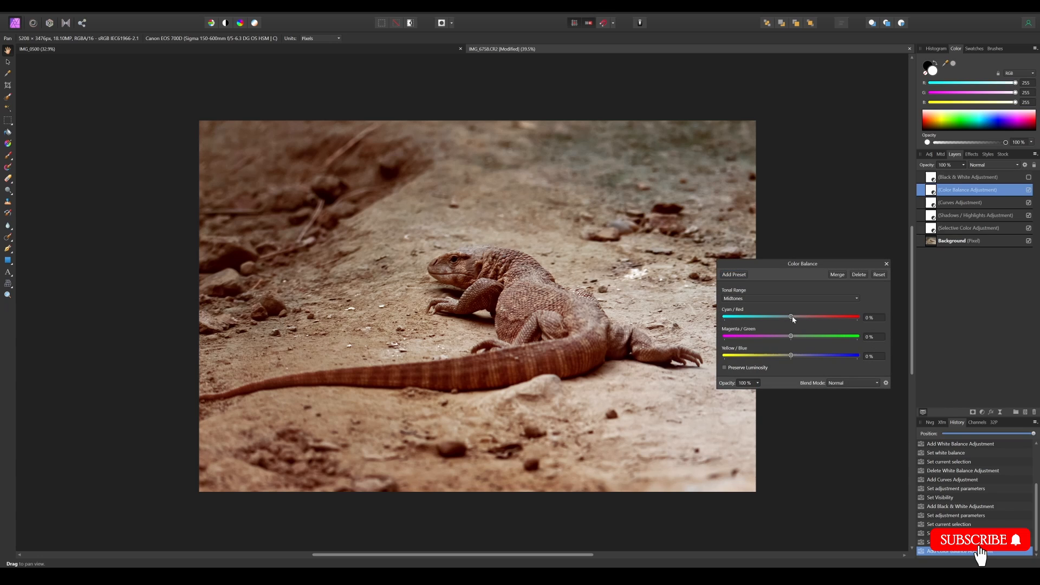
left_click_drag(791, 318, 791, 361)
- Set the Color Balance shadows to Cyan/Red -8%, Magenta/Green 3% and Yellow/Blue 7%
left_click(780, 298)
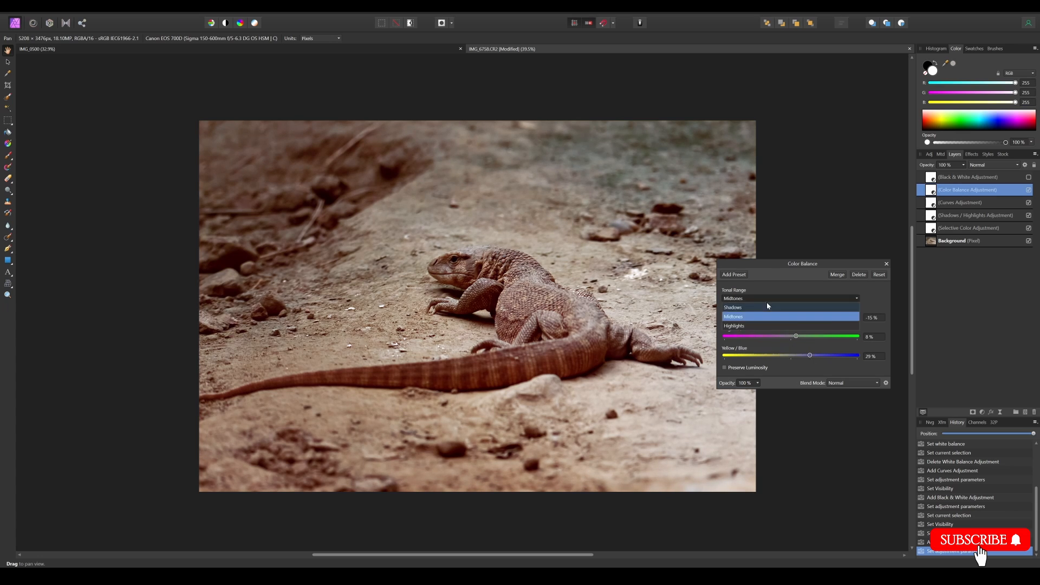
left_click(781, 301)
left_click_drag(791, 317, 796, 356)
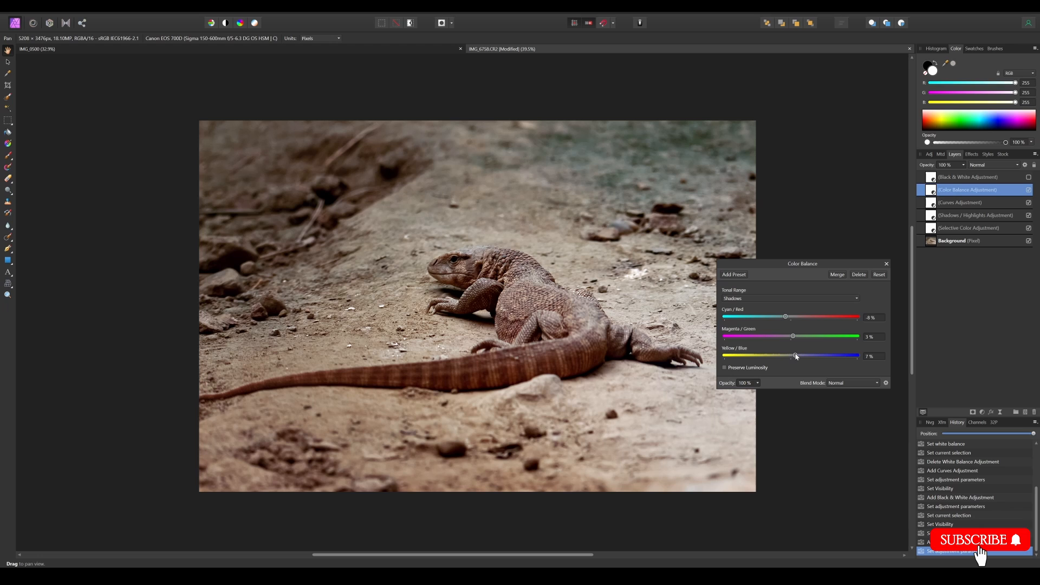
- Set the Color Balance highlights to Magenta/Green -6% and Yellow/Blue 6%, keeping Cyan/Red at 0%, and close the adjustment settings
left_click(769, 299)
left_click(762, 323)
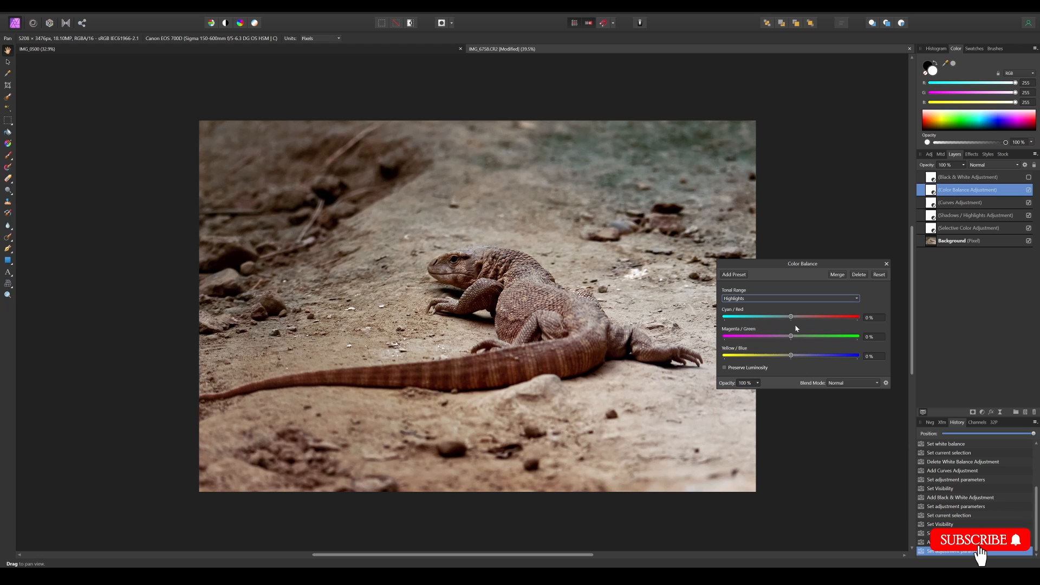
left_click_drag(790, 316, 791, 320)
left_click_drag(792, 338, 795, 357)
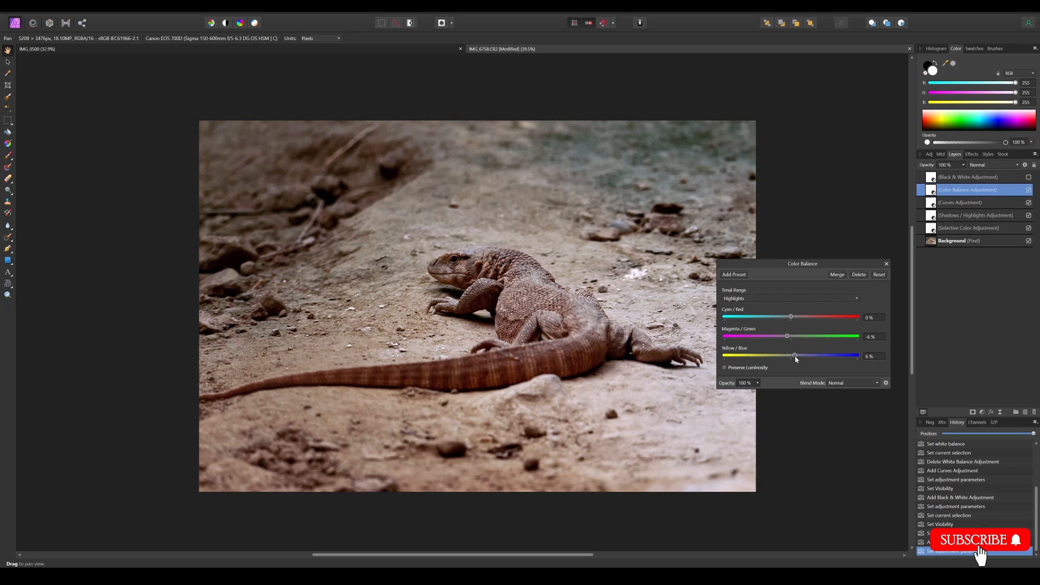
left_click(886, 264)
- Inspect the lizard up close and compare the color result with the Black & White version
scroll(491, 293, "up", 4)
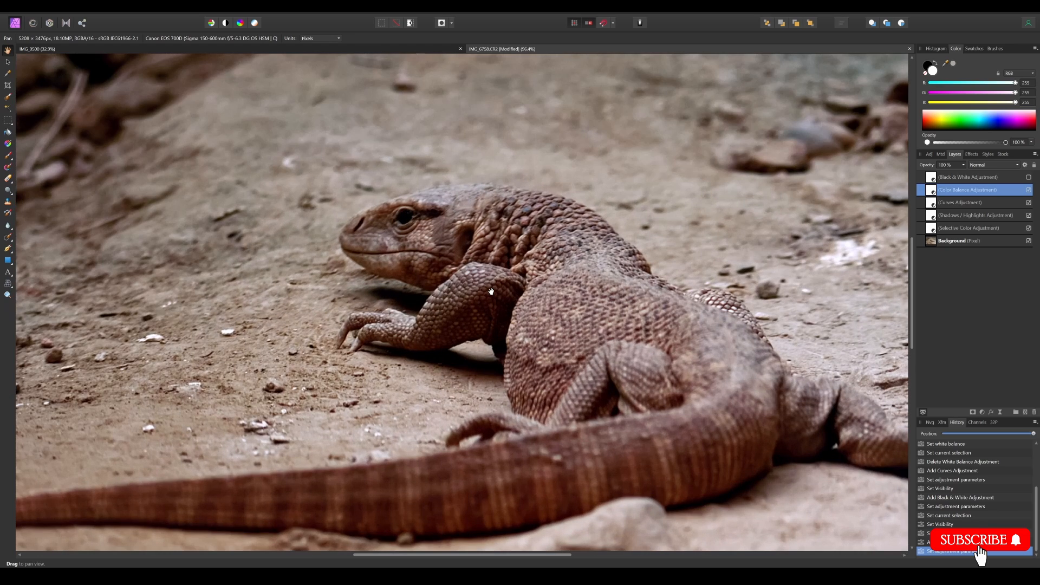
scroll(492, 293, "down", 4)
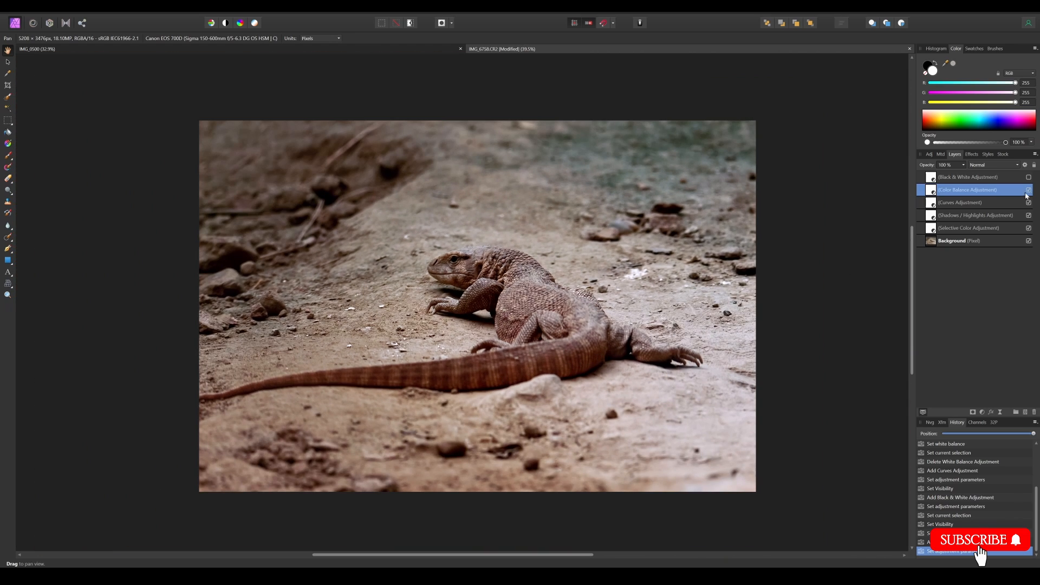
left_click(1028, 177)
left_click(1029, 177)
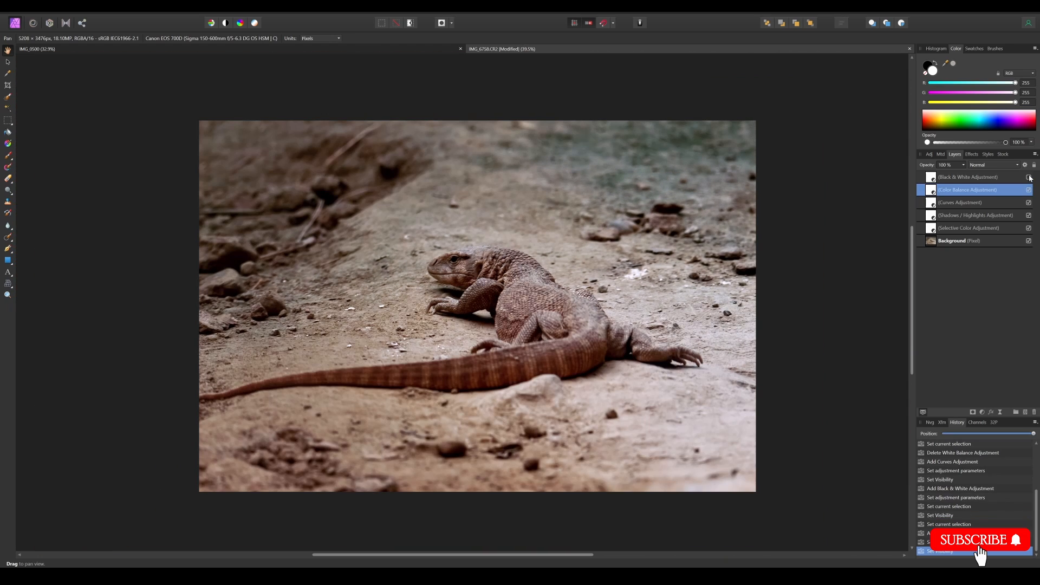
scroll(509, 259, "up", 3)
scroll(509, 259, "down", 3)
scroll(839, 275, "up", 1)
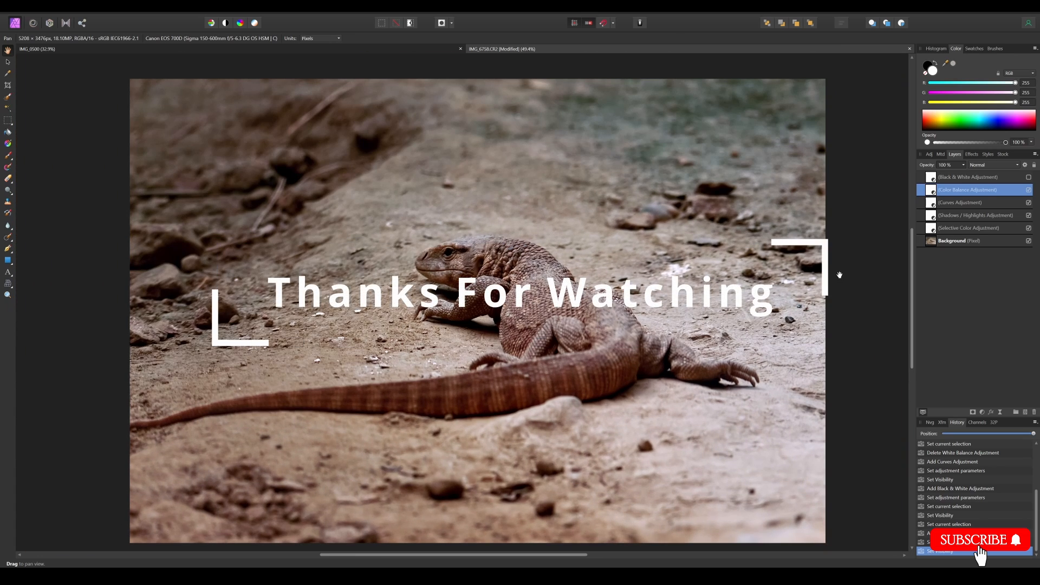